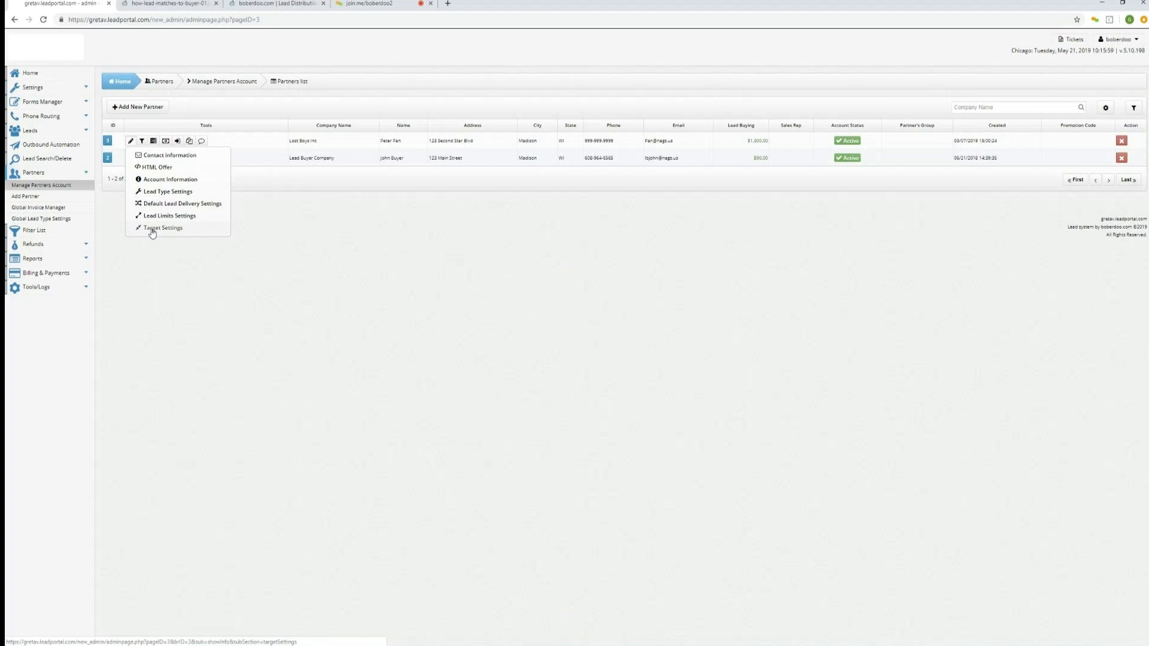
Open the Add Partner form, review its contact information fields, and return to the partners list.
left_click(134, 109)
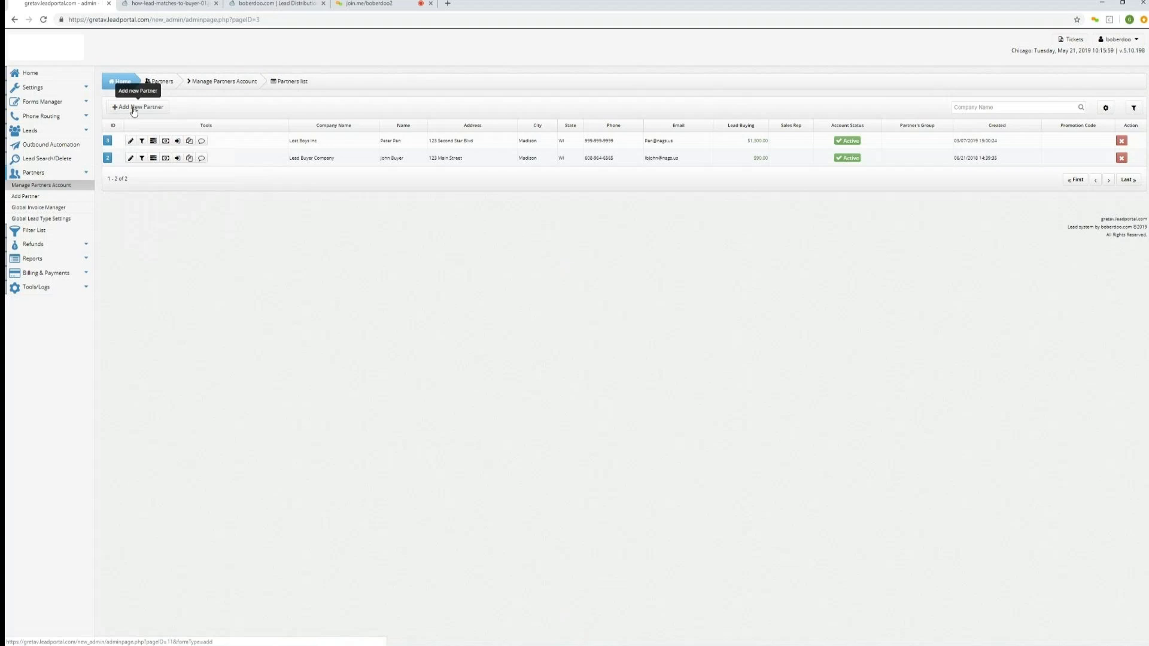
left_click(134, 110)
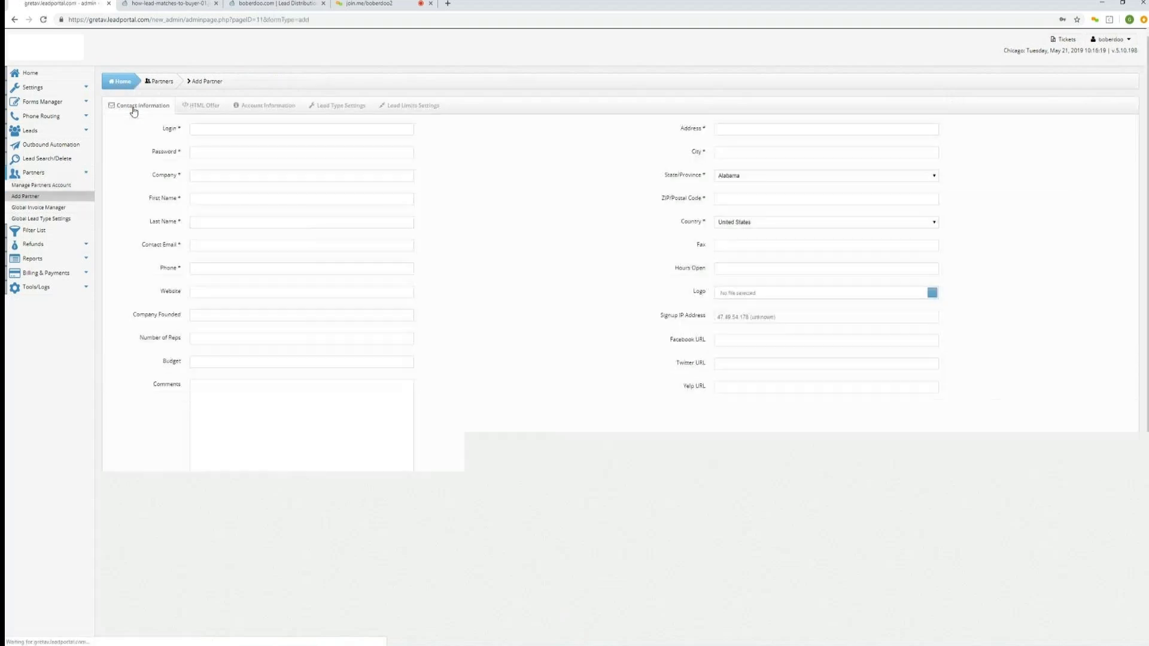
left_click_drag(181, 130, 149, 158)
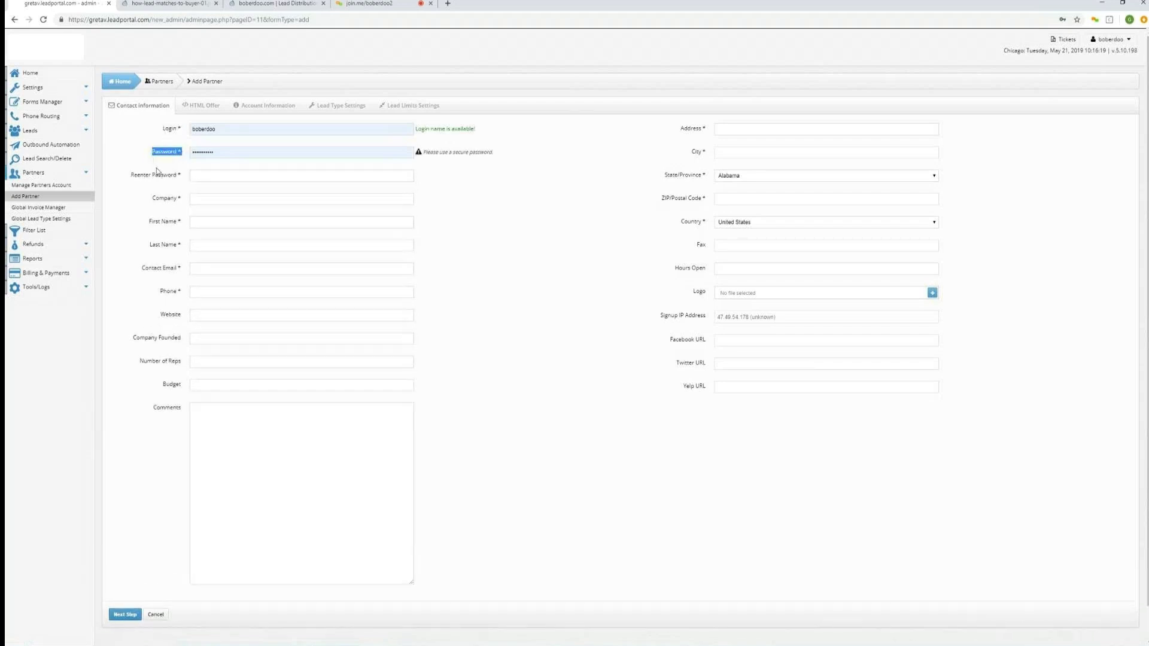
left_click_drag(180, 199, 179, 413)
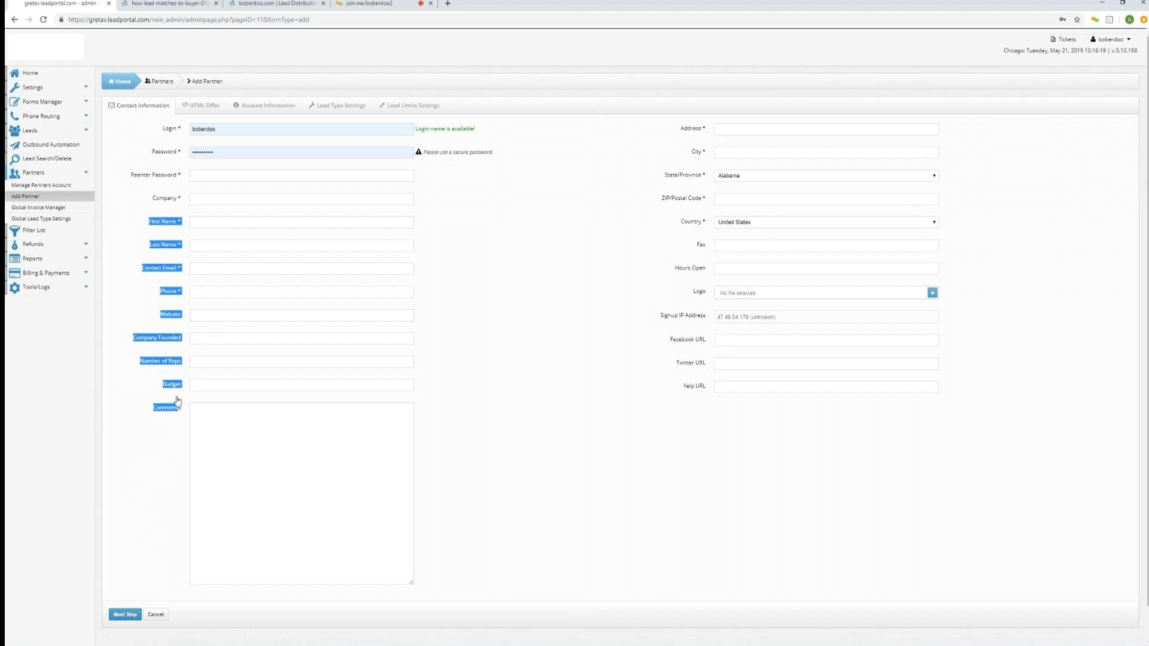
left_click(160, 81)
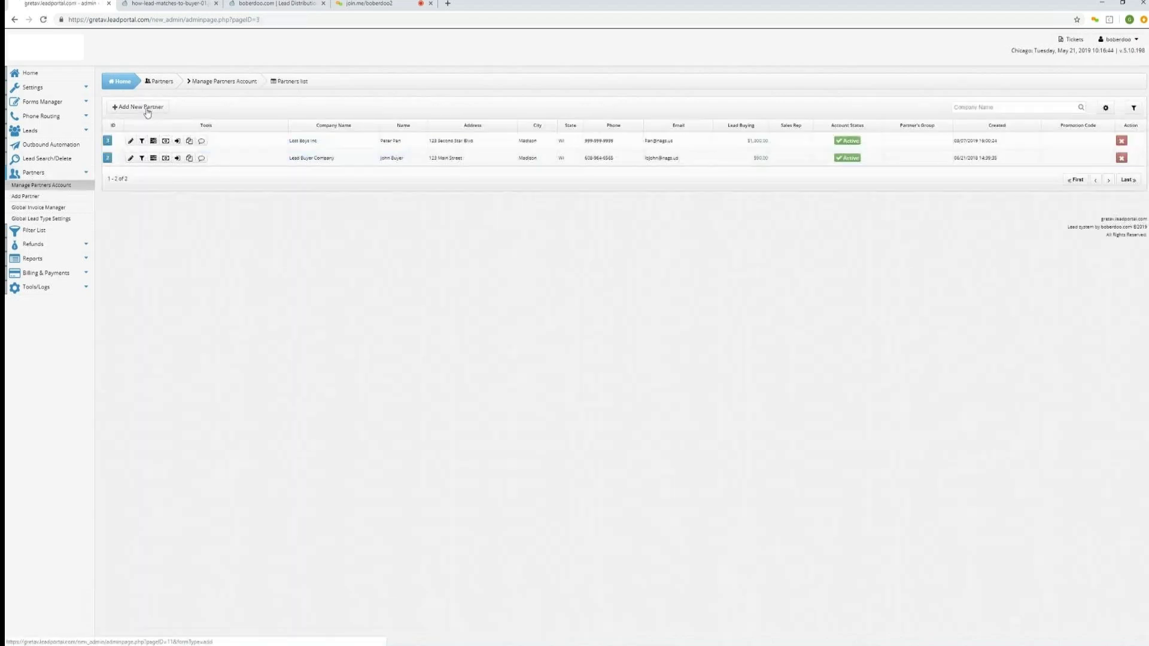
mouse_move(130, 142)
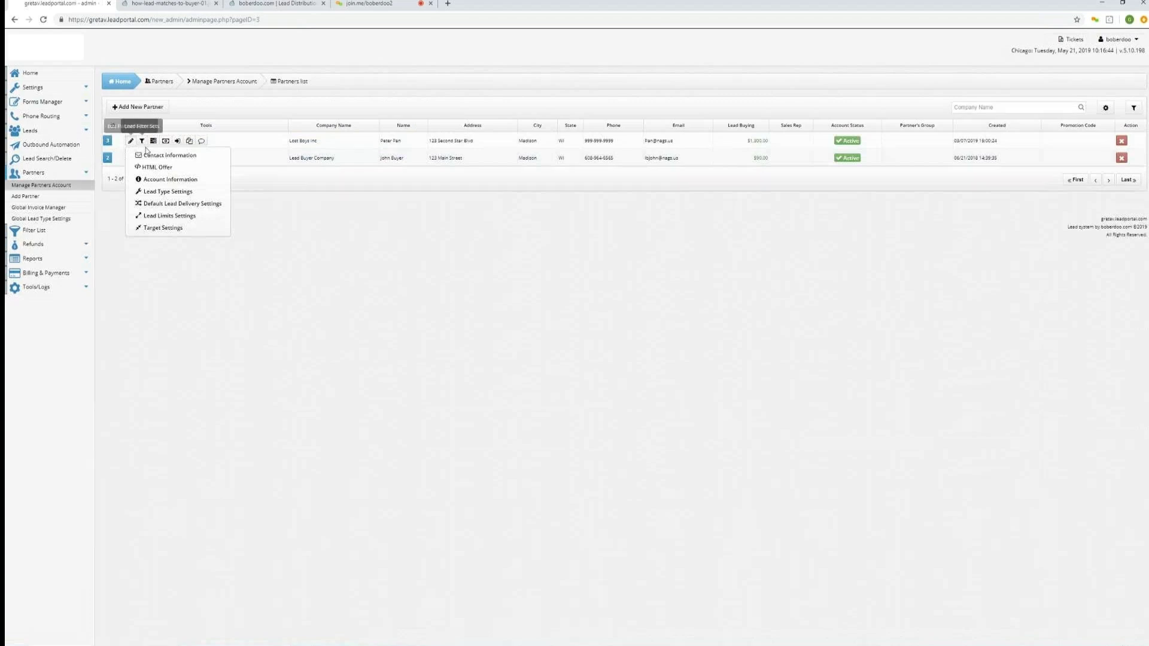
left_click(168, 179)
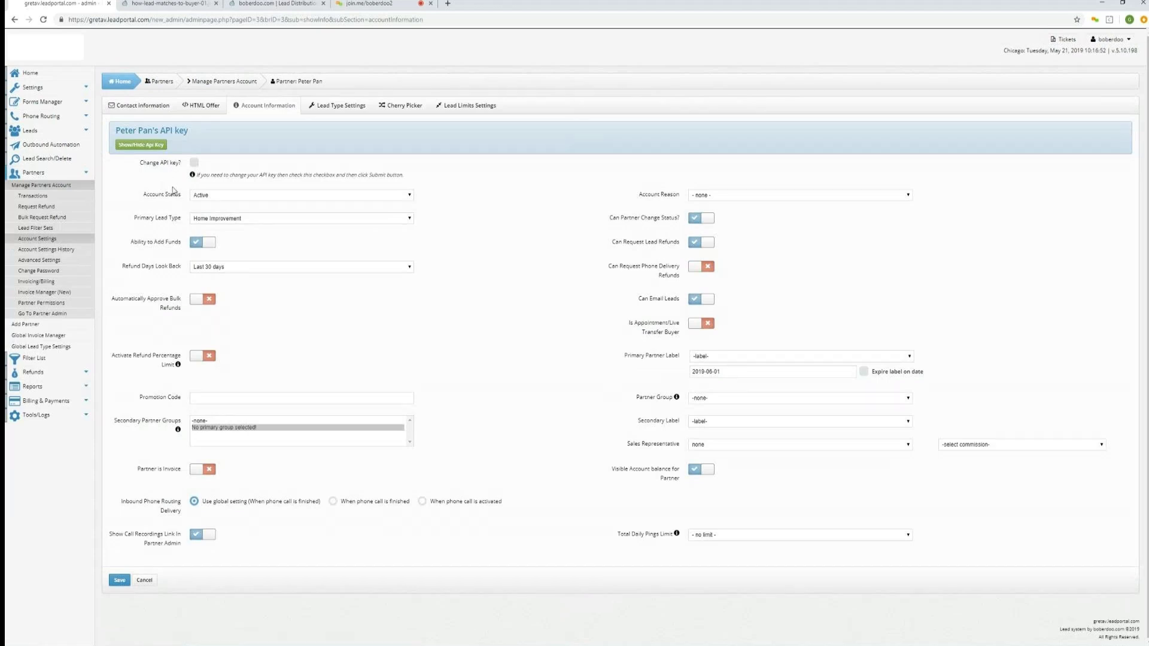
left_click(271, 196)
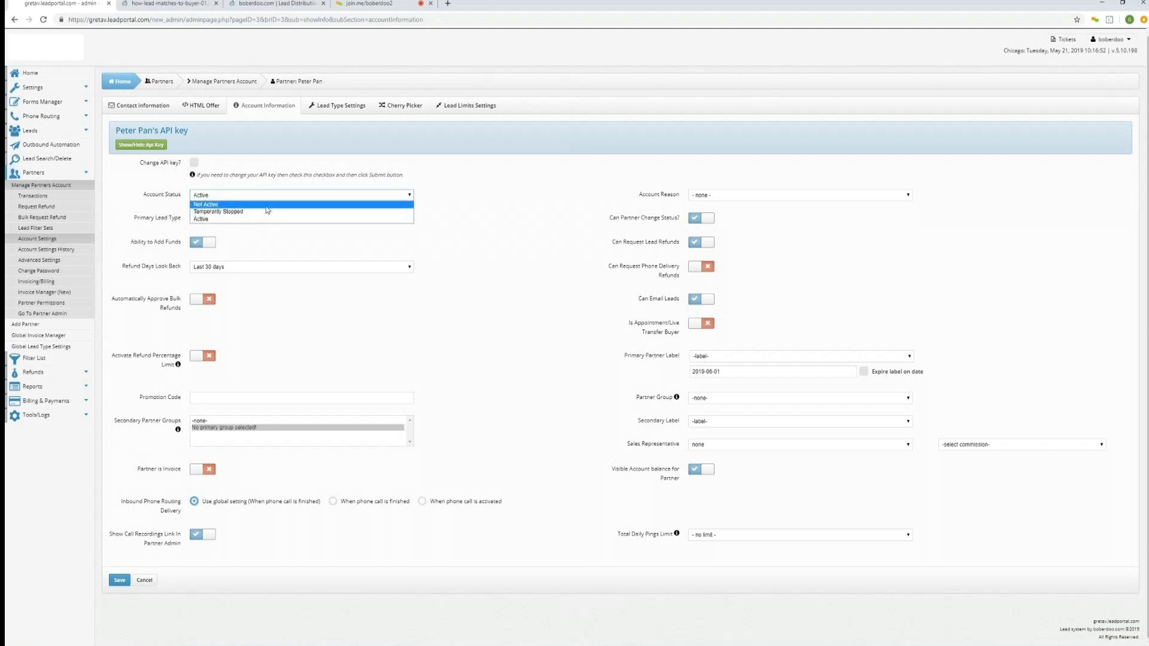
left_click(267, 196)
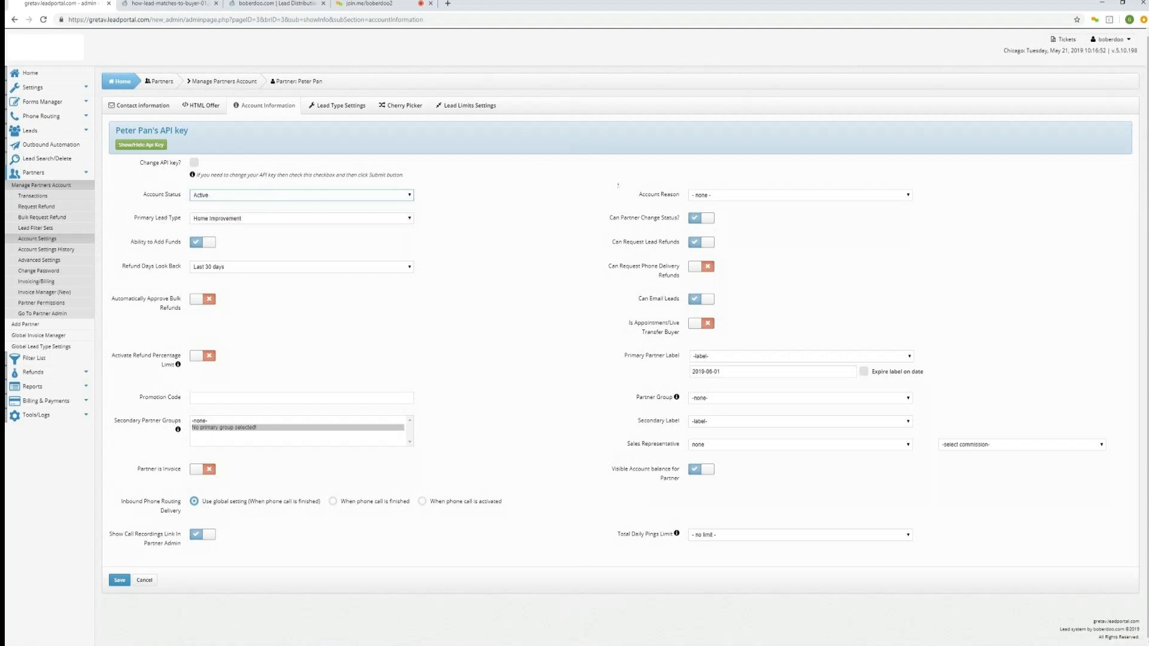
left_click(704, 219)
left_click(705, 219)
left_click(206, 245)
left_click(206, 244)
left_click(706, 242)
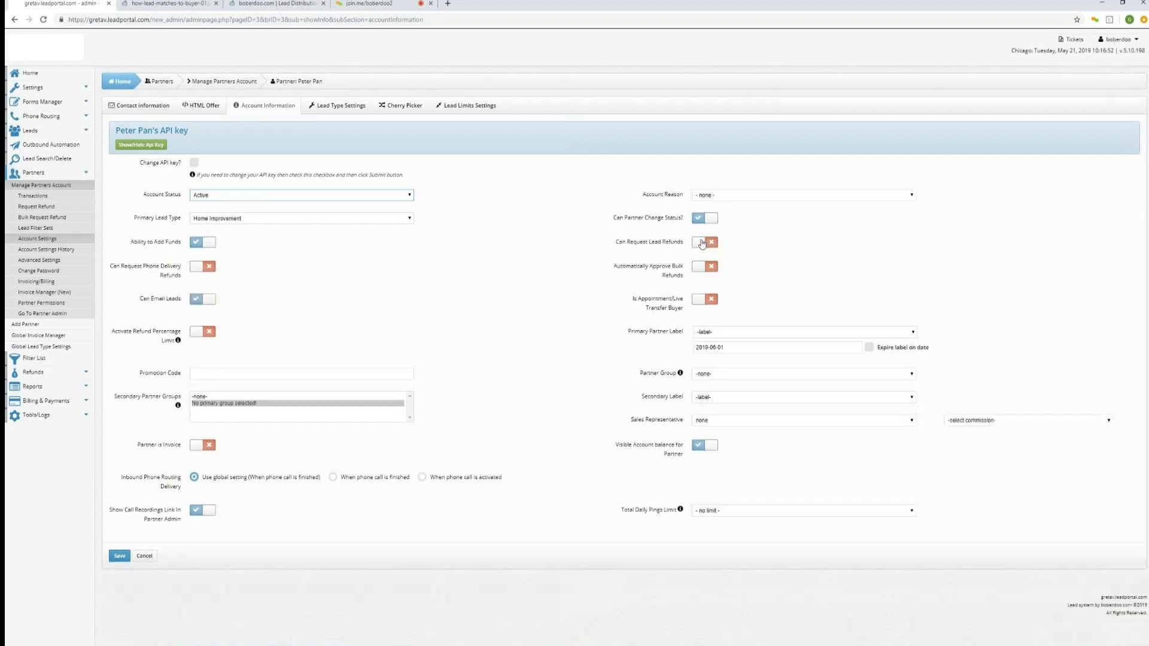
left_click(699, 243)
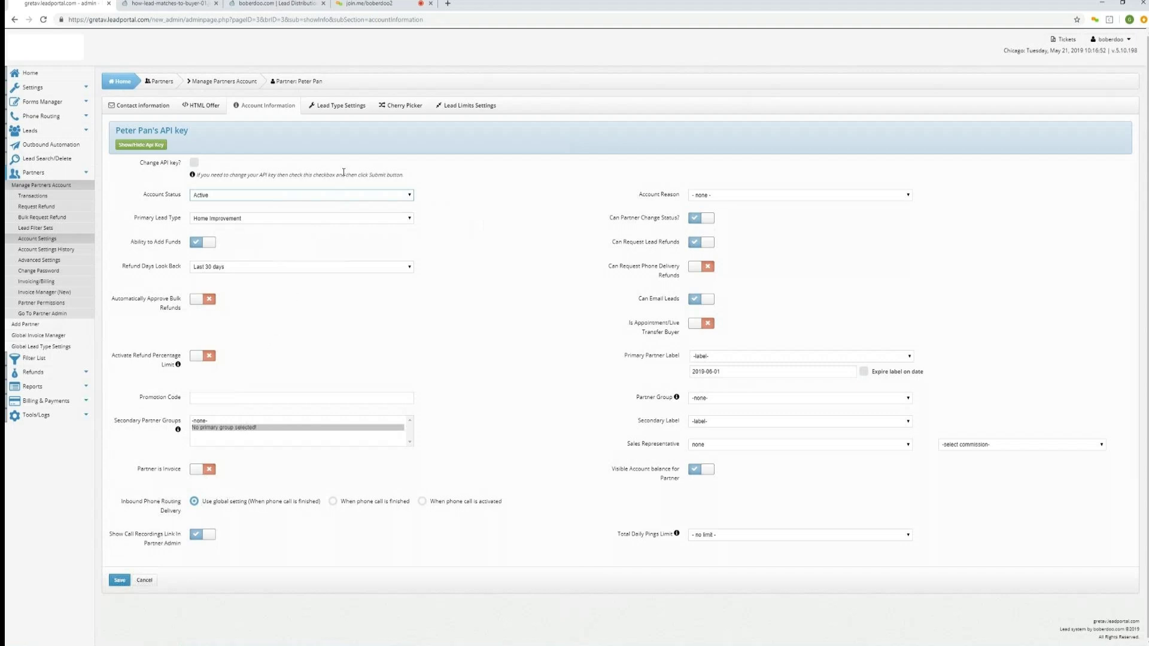
Open the partner's lead type settings and examine the de-dupe period options and overall de-dupe check.
left_click(343, 107)
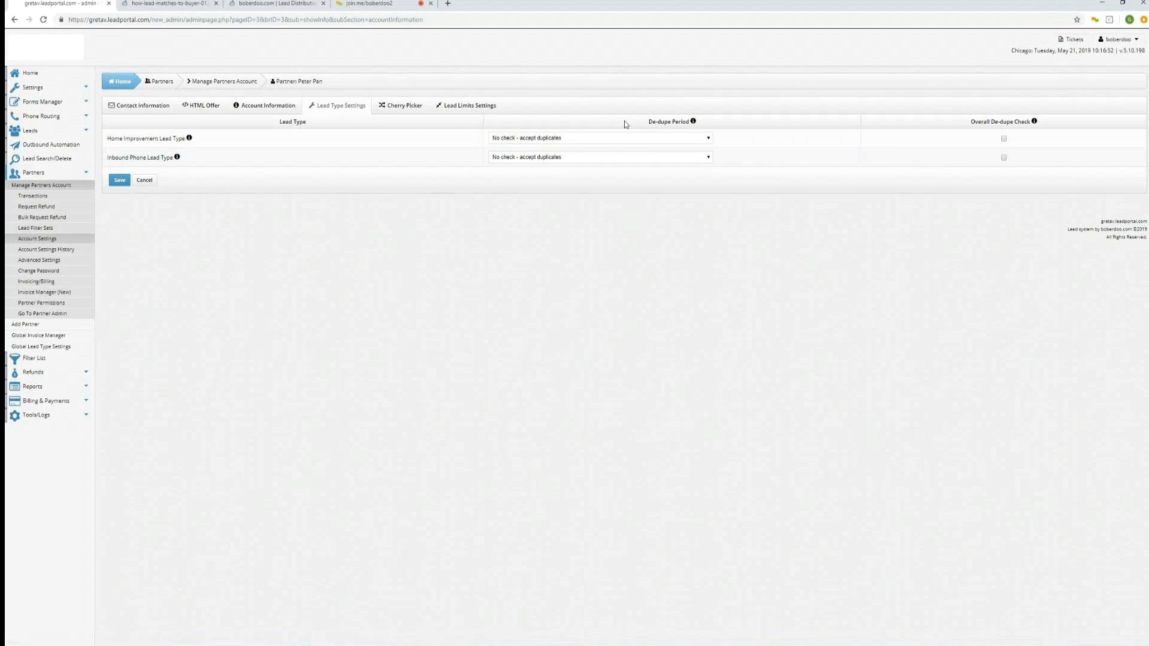
mouse_move(648, 121)
left_click_drag(649, 122, 689, 125)
left_click(708, 140)
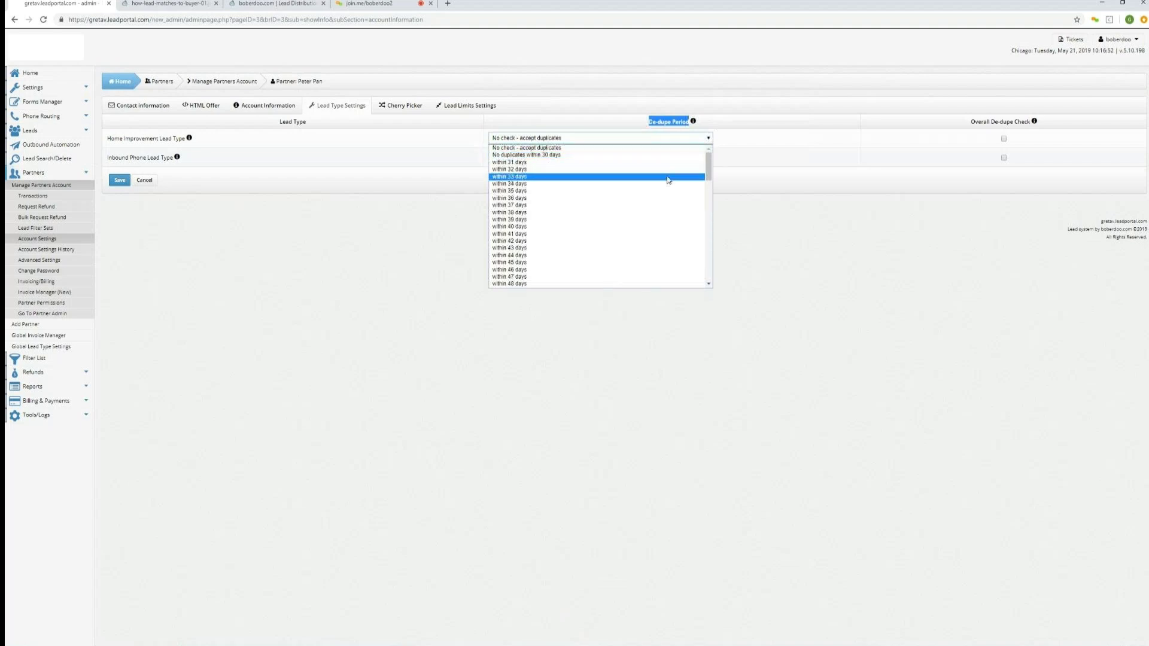
mouse_move(709, 170)
left_mouse_down()
mouse_move(708, 263)
mouse_move(707, 161)
left_mouse_up()
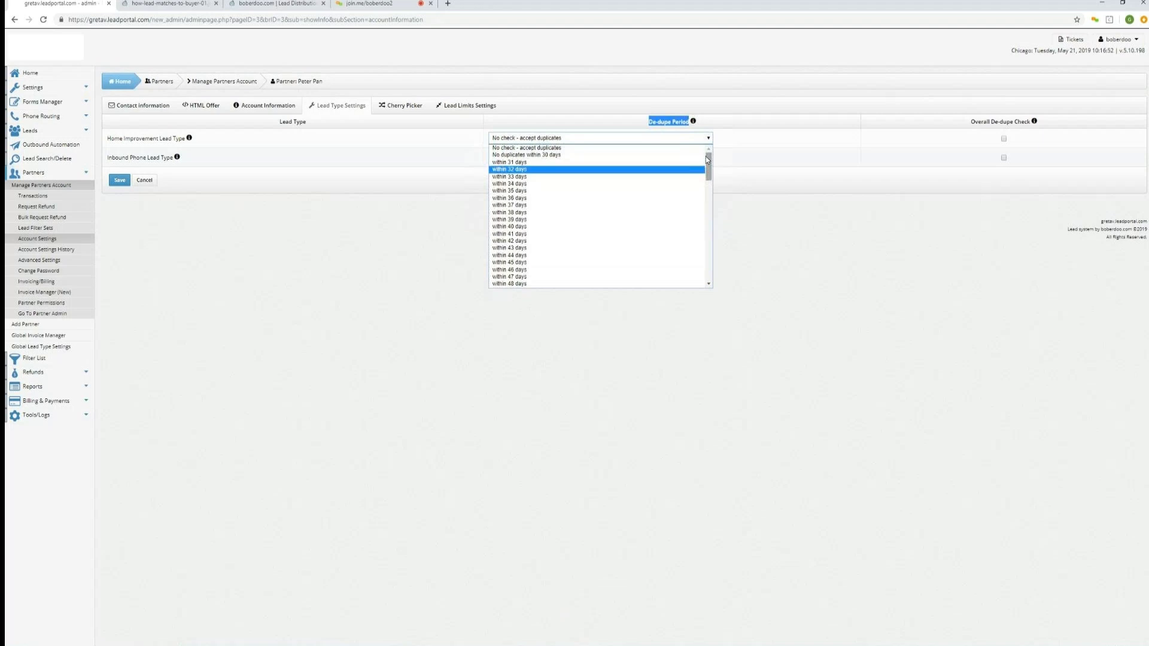
left_click(730, 213)
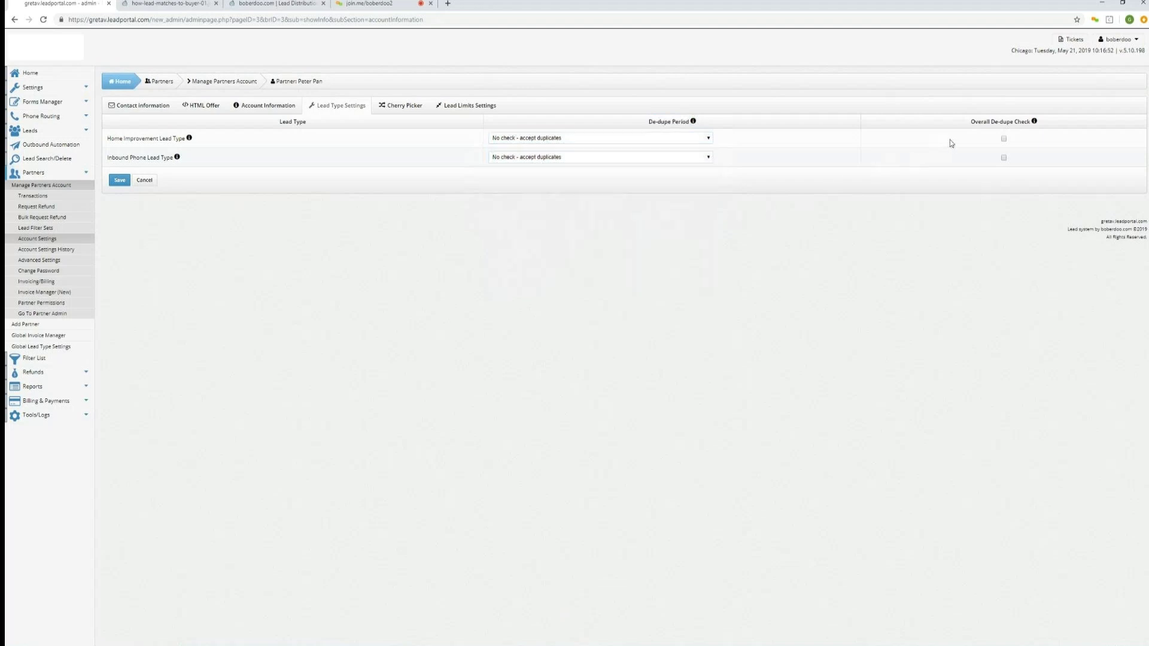
left_click_drag(969, 123, 1033, 127)
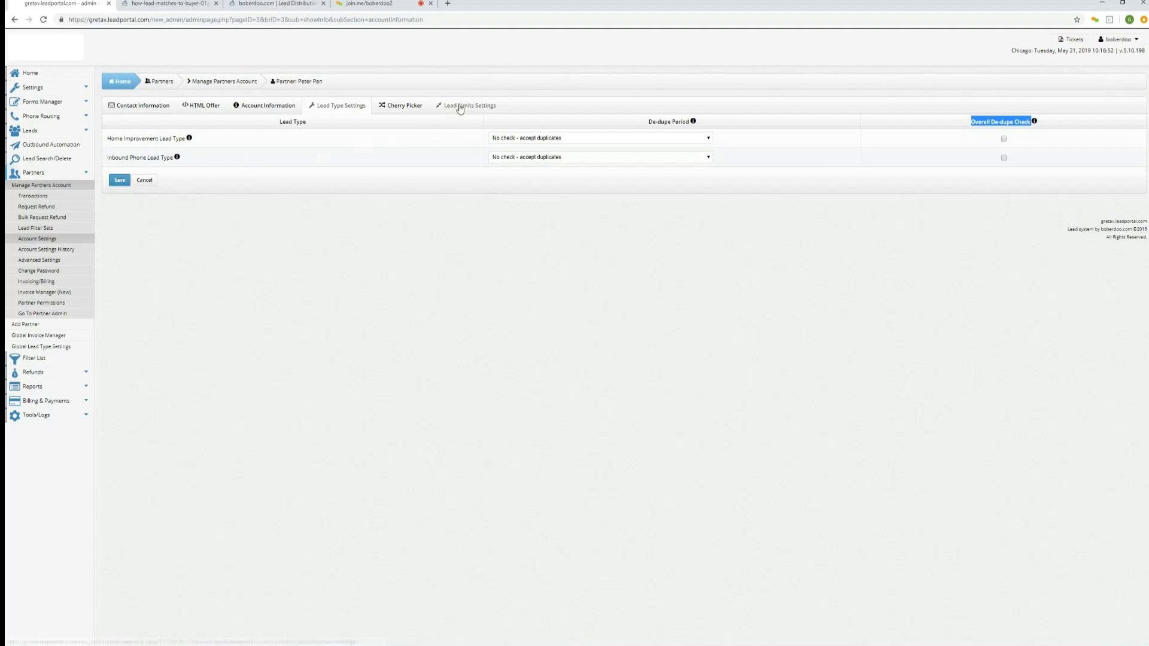
Review the partner's total and per-lead-type lead limits, save them, and go back to the partners list.
left_click(460, 107)
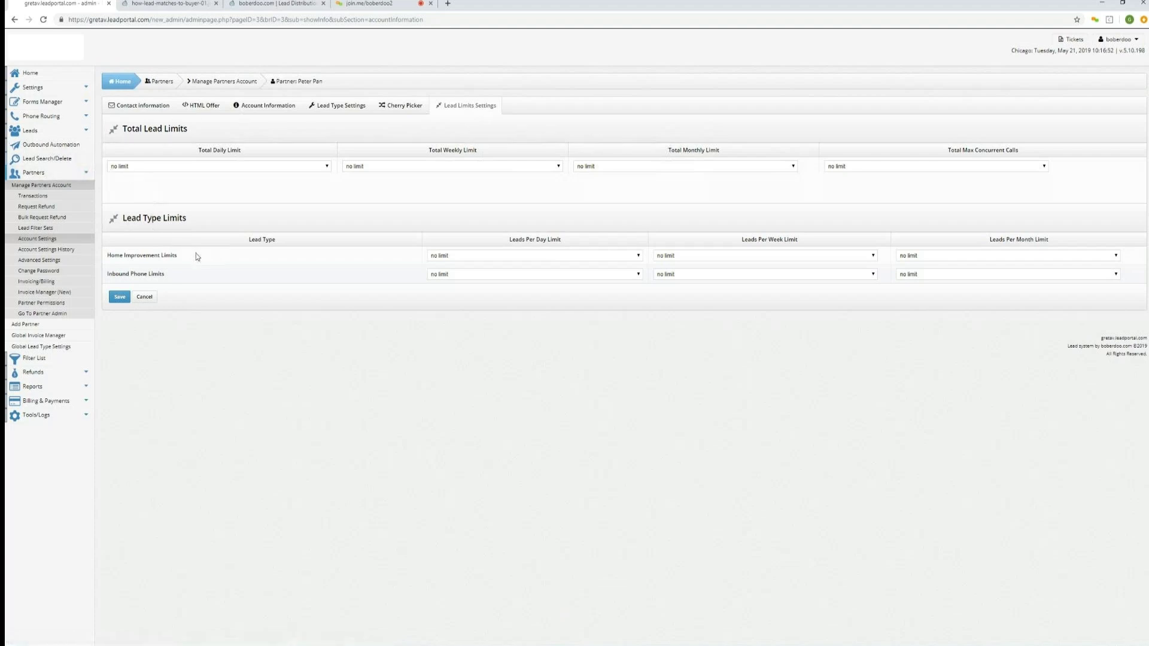
left_click_drag(171, 255, 106, 256)
left_click_drag(171, 275, 104, 276)
left_click(195, 354)
left_click(120, 296)
left_click(172, 82)
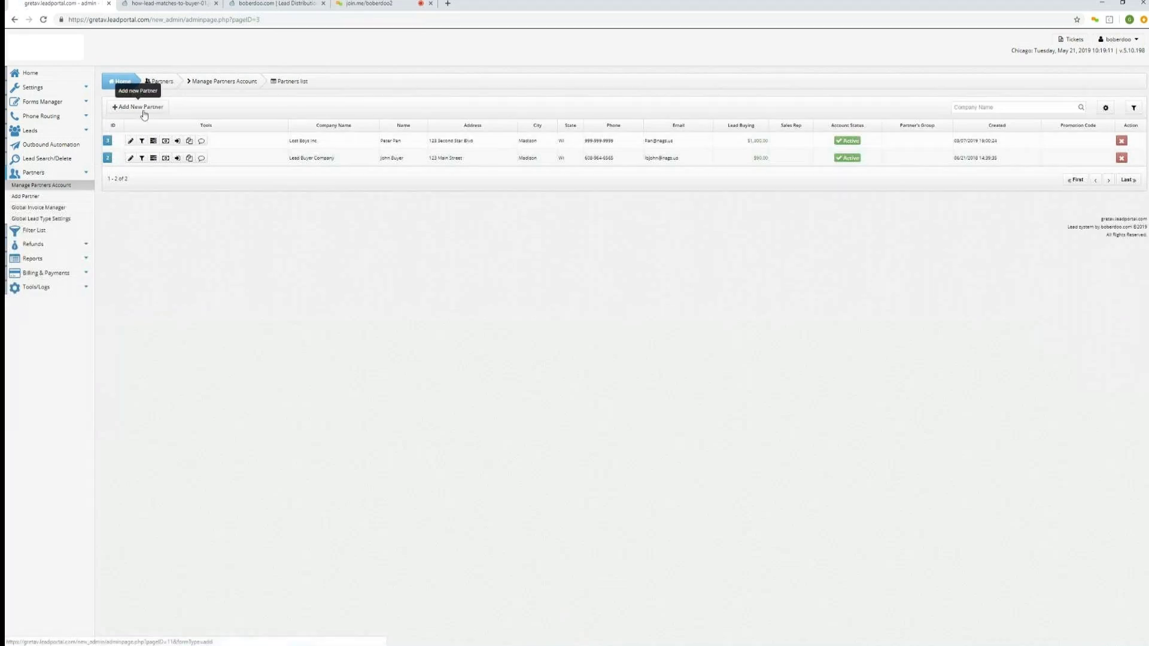
left_click(130, 140)
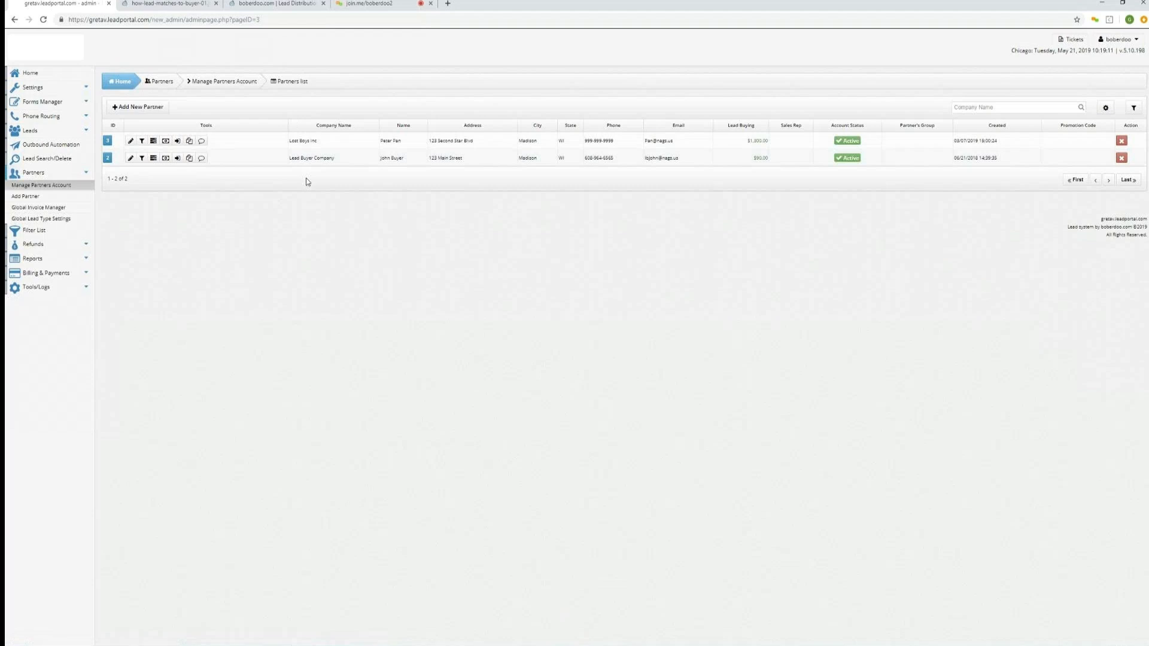
left_click(850, 141)
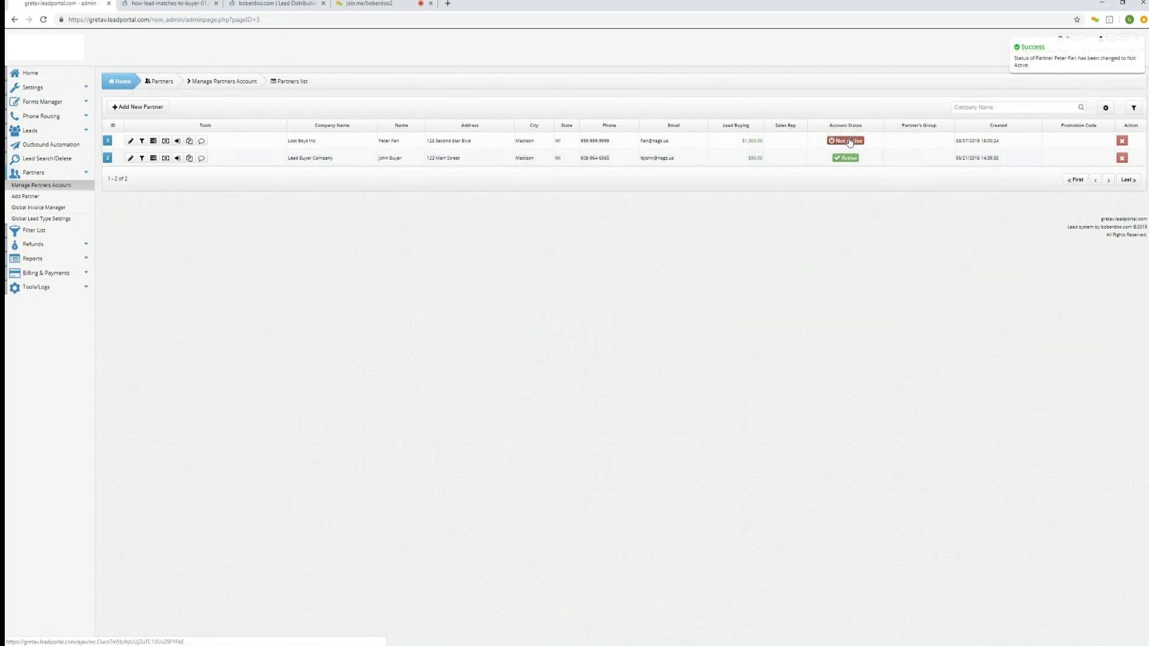
left_click(849, 141)
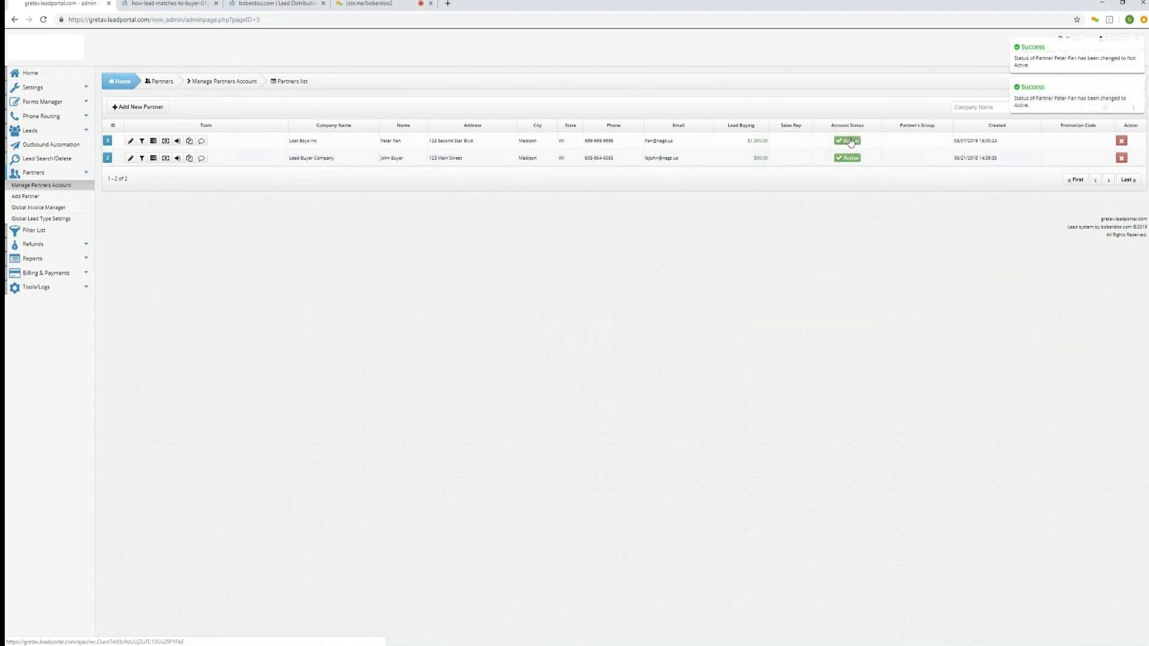
View the lead-matching diagram in the other browser tab and return to the portal.
left_click(169, 8)
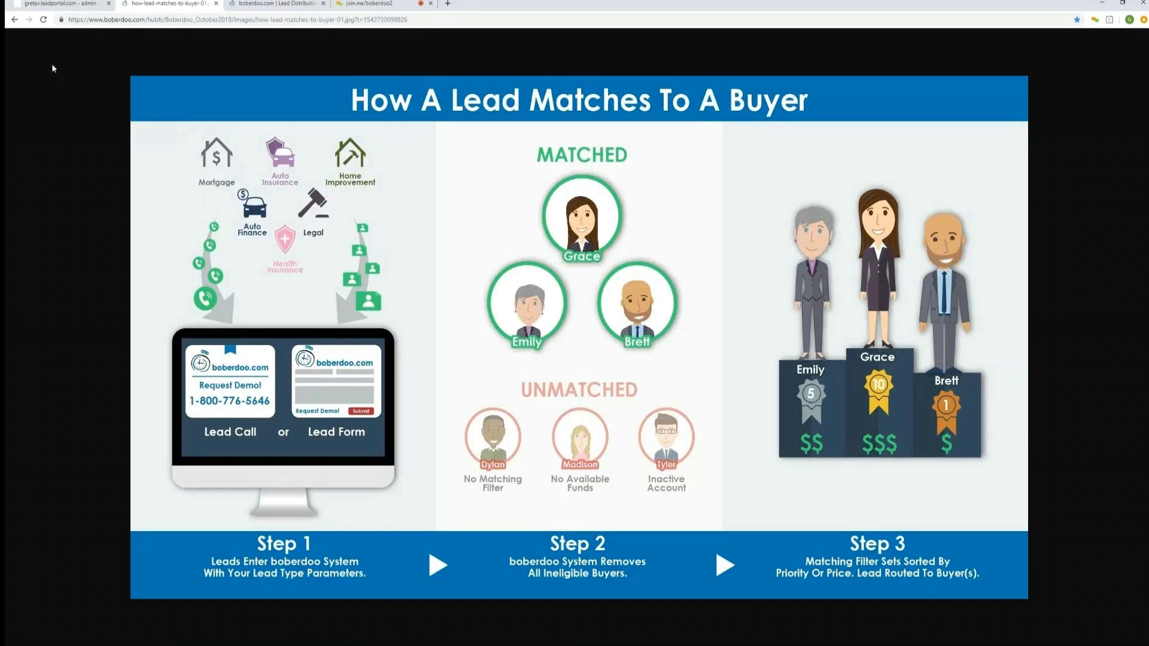
left_click(47, 4)
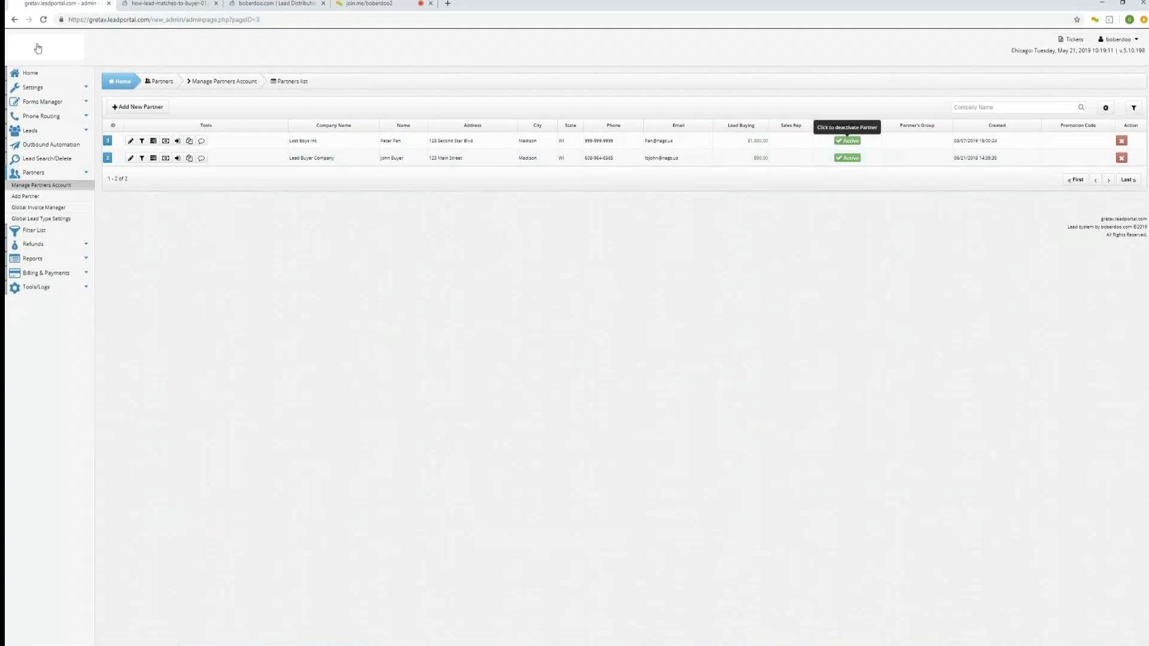
left_click(165, 141)
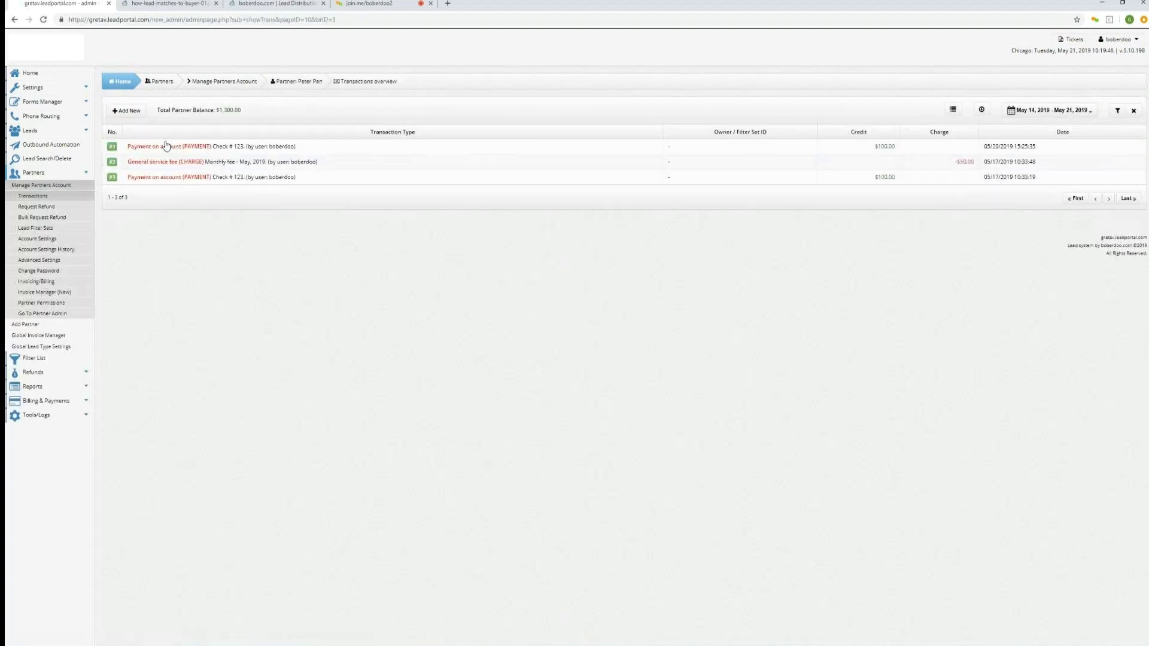
left_click(130, 115)
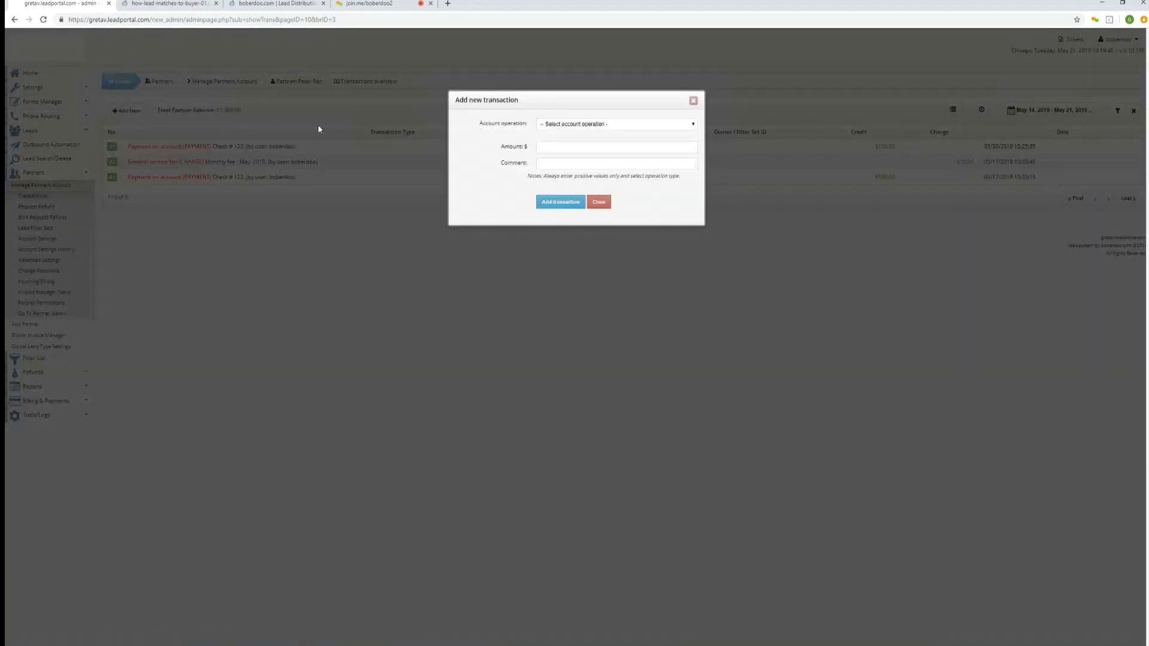
left_click(575, 124)
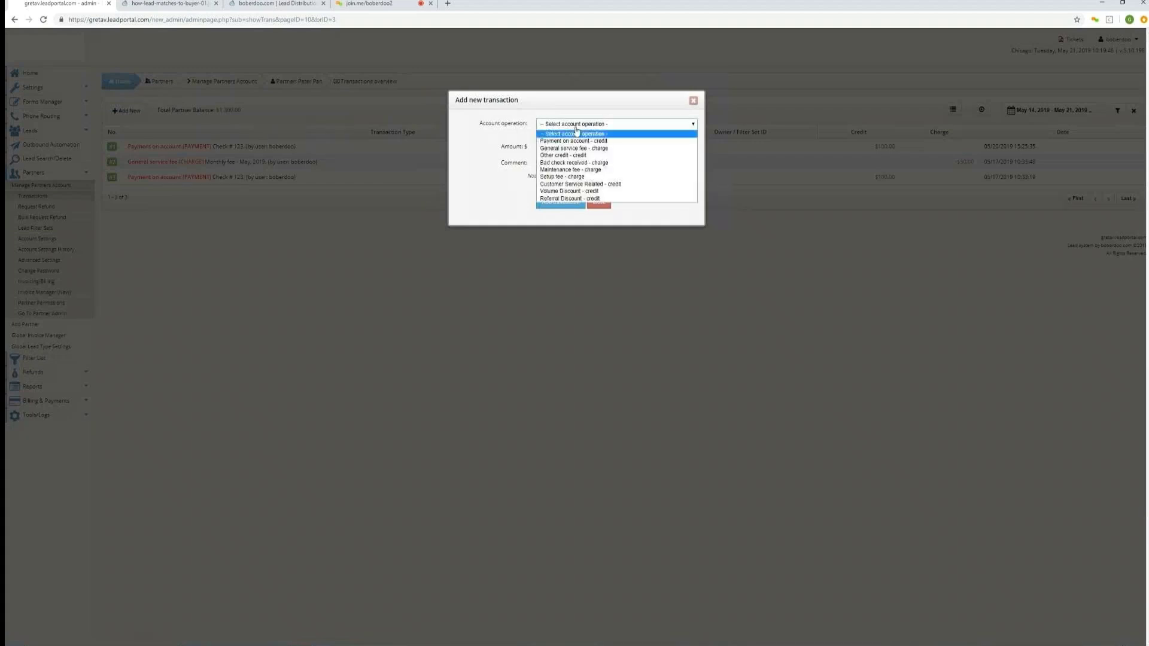
left_click(579, 141)
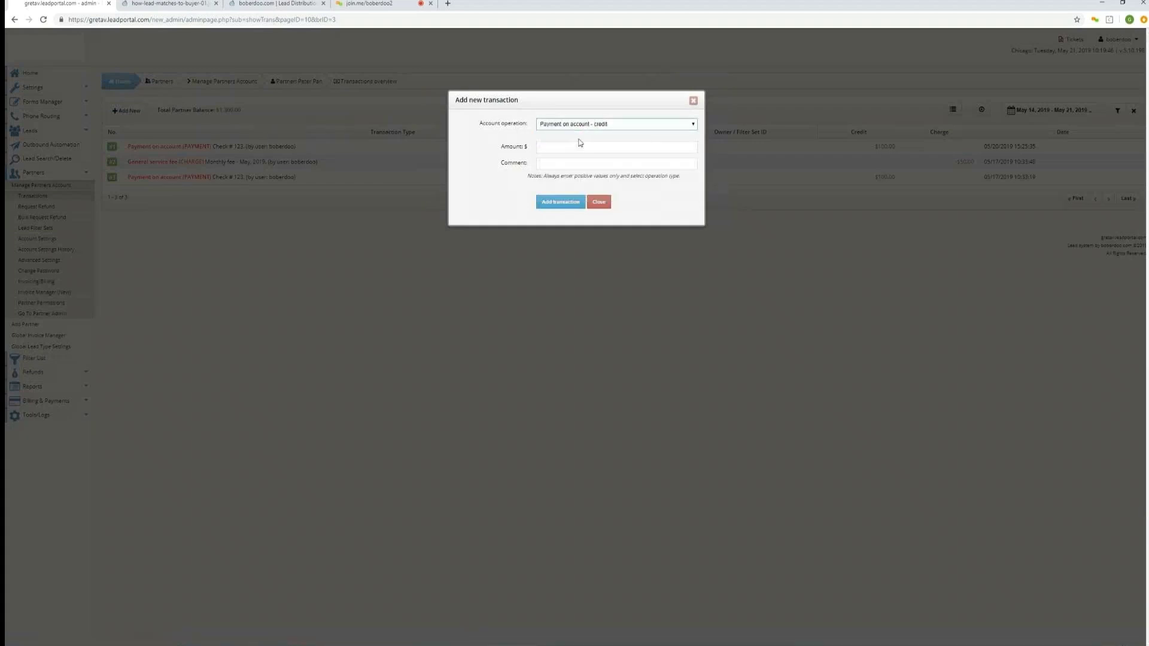
left_click(580, 147)
left_click(561, 164)
left_click(573, 162)
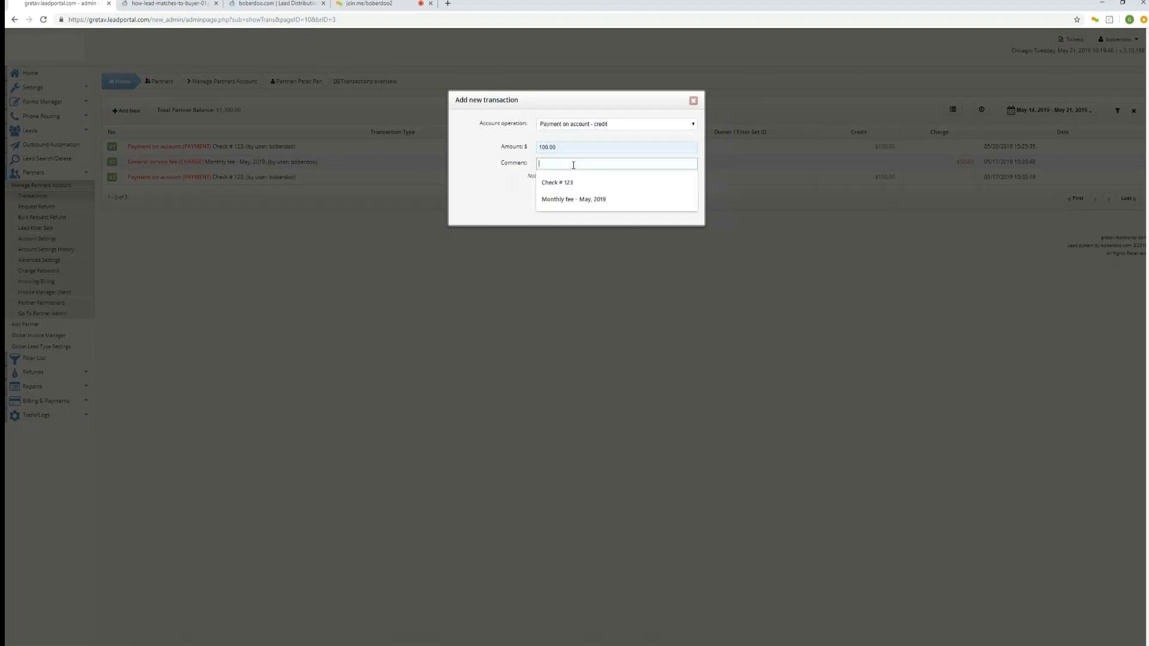
left_click(565, 200)
left_click(562, 204)
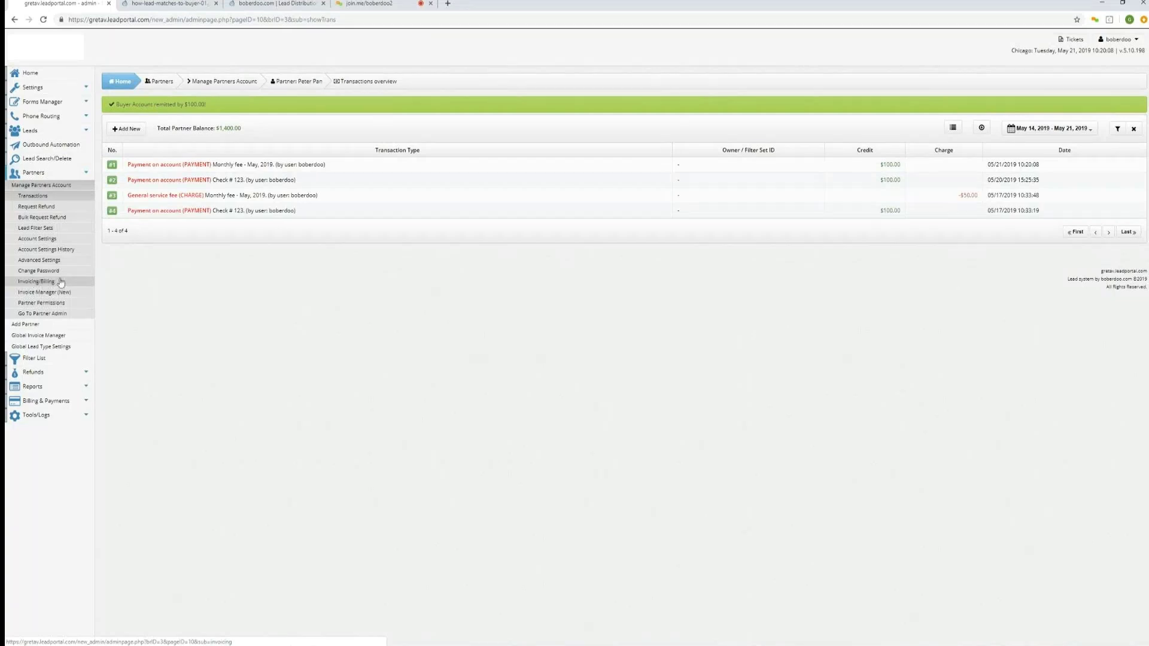
Open Peter Pan's invoicing/billing information and examine the credit limit and remaining credit trigger settings.
left_click(159, 82)
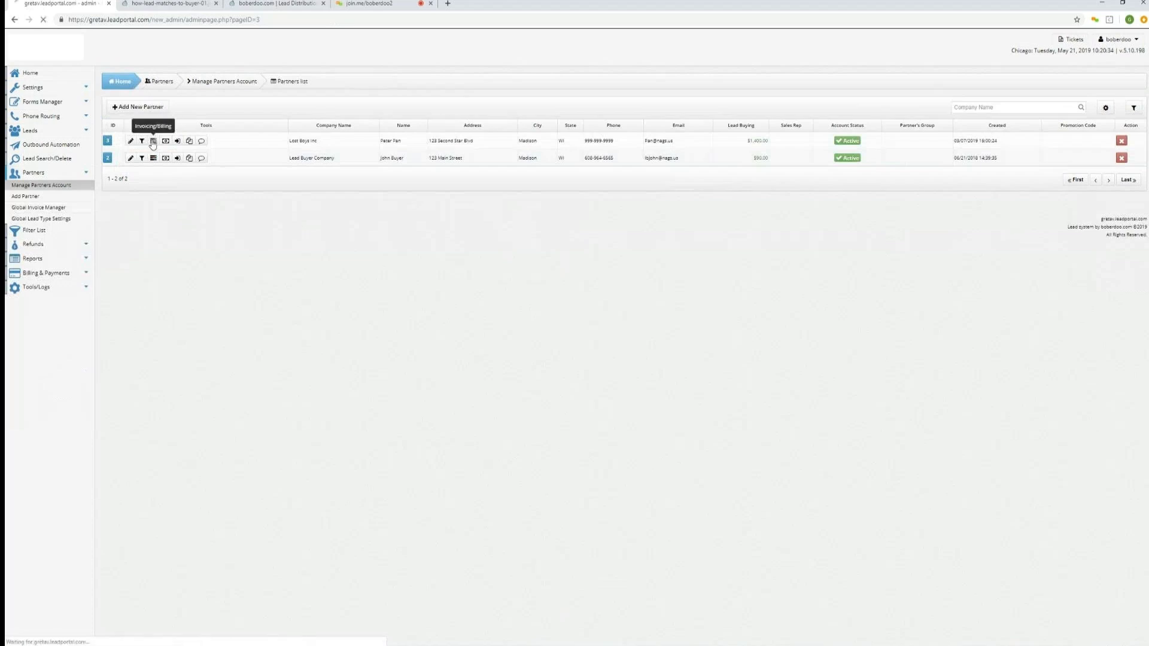
left_click(153, 142)
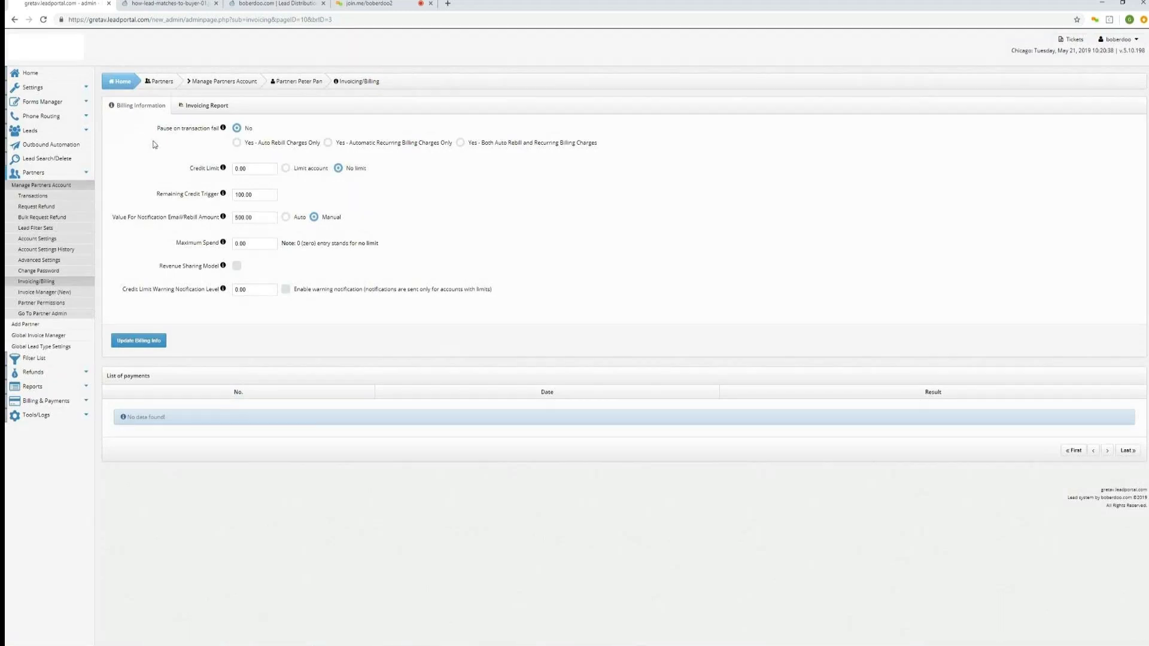
left_click_drag(190, 171, 217, 178)
left_click(287, 171)
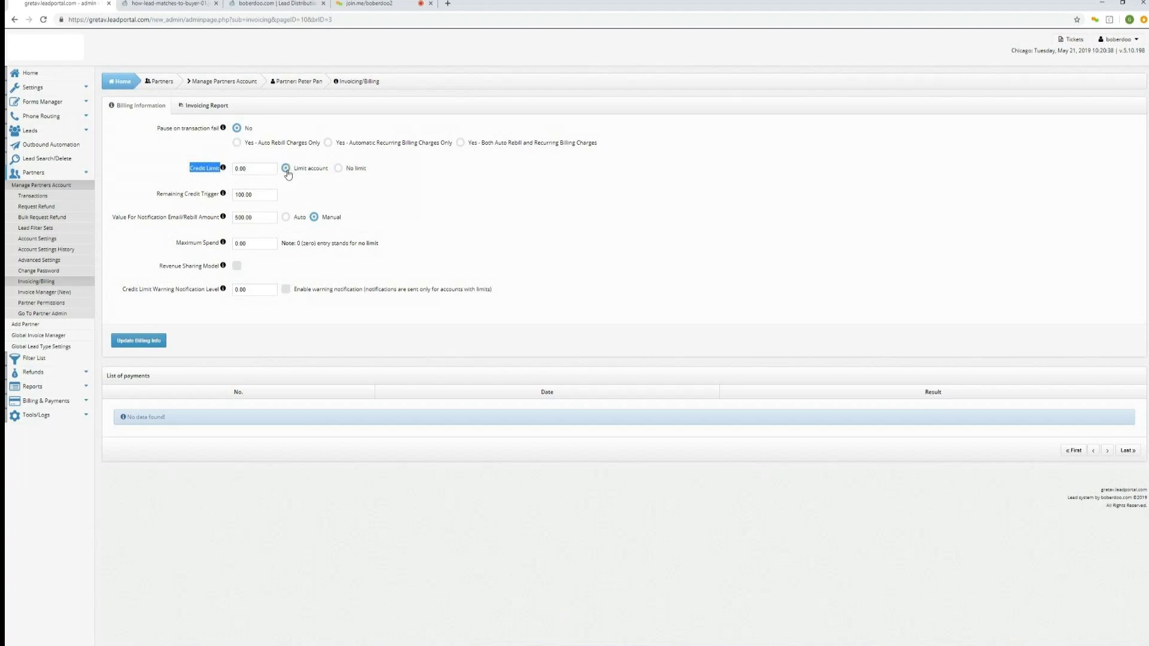
left_click(338, 170)
mouse_move(157, 198)
left_click_drag(157, 199, 219, 202)
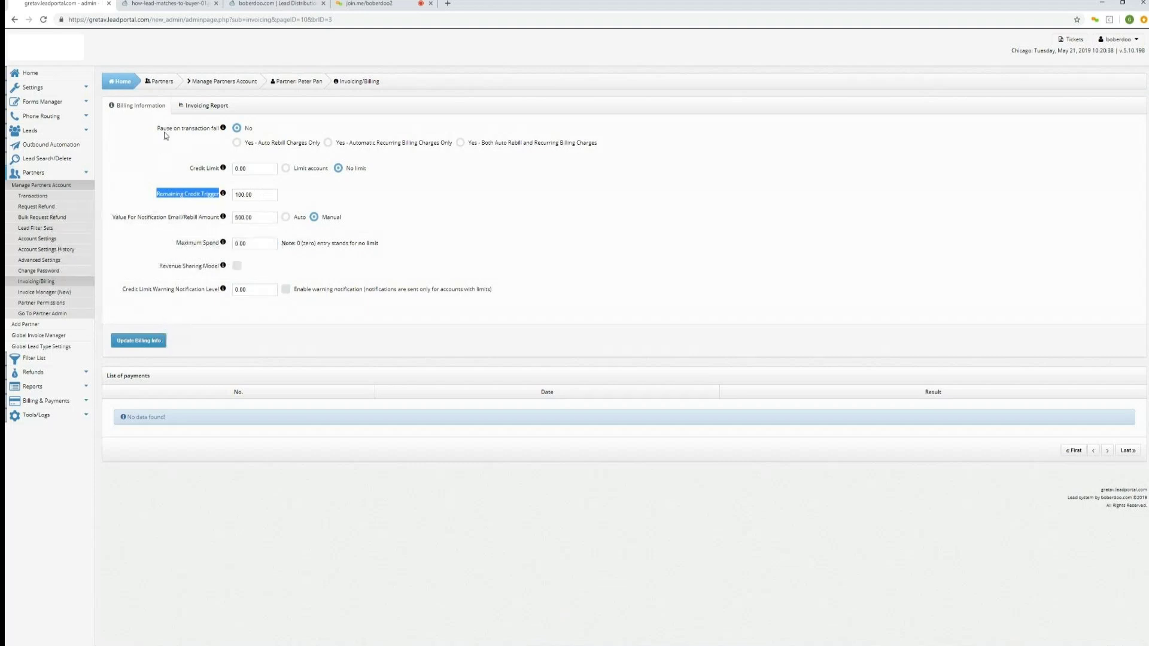
Revisit the lead-matching diagram tab, then return to the partners list.
left_click(169, 5)
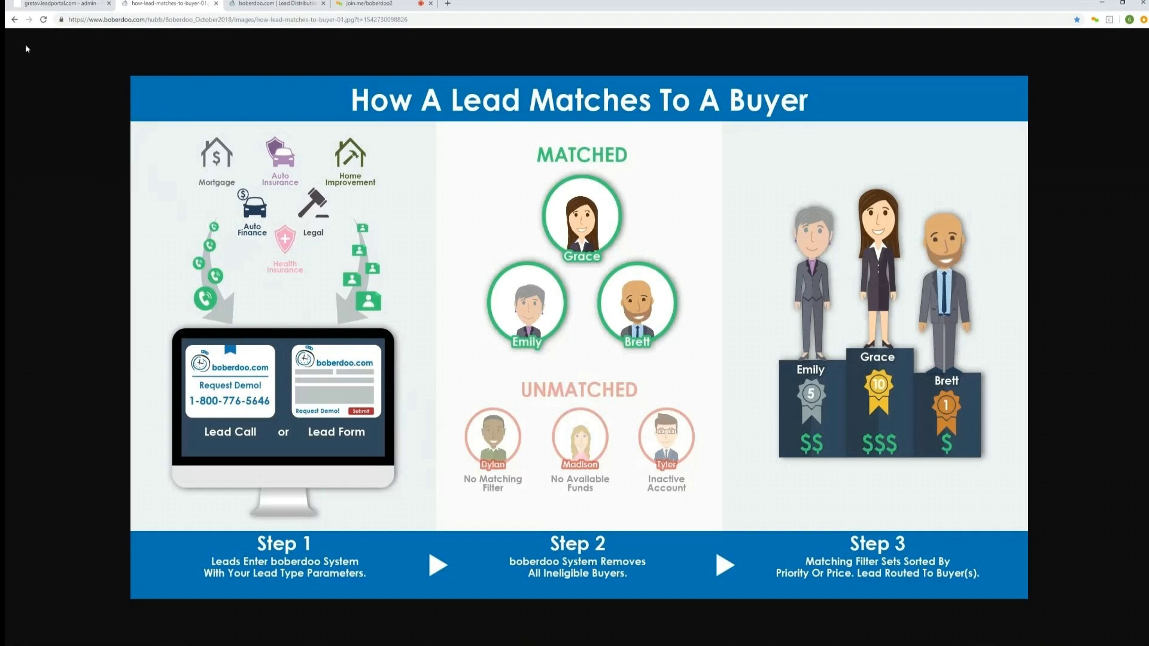
left_click(37, 3)
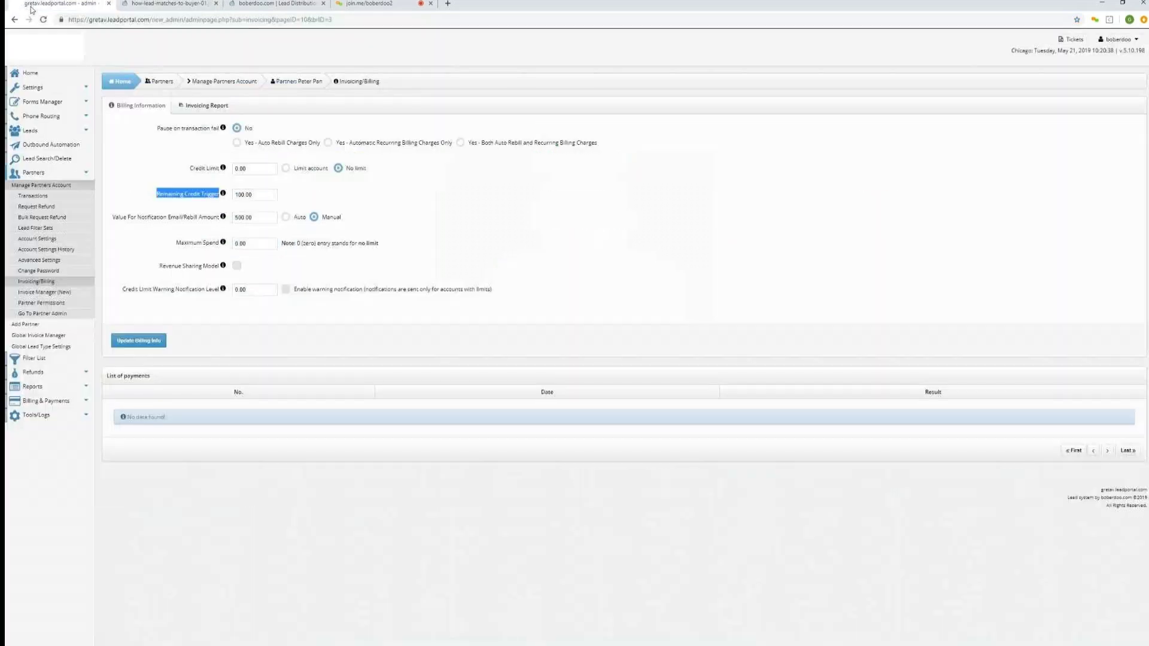
left_click(158, 82)
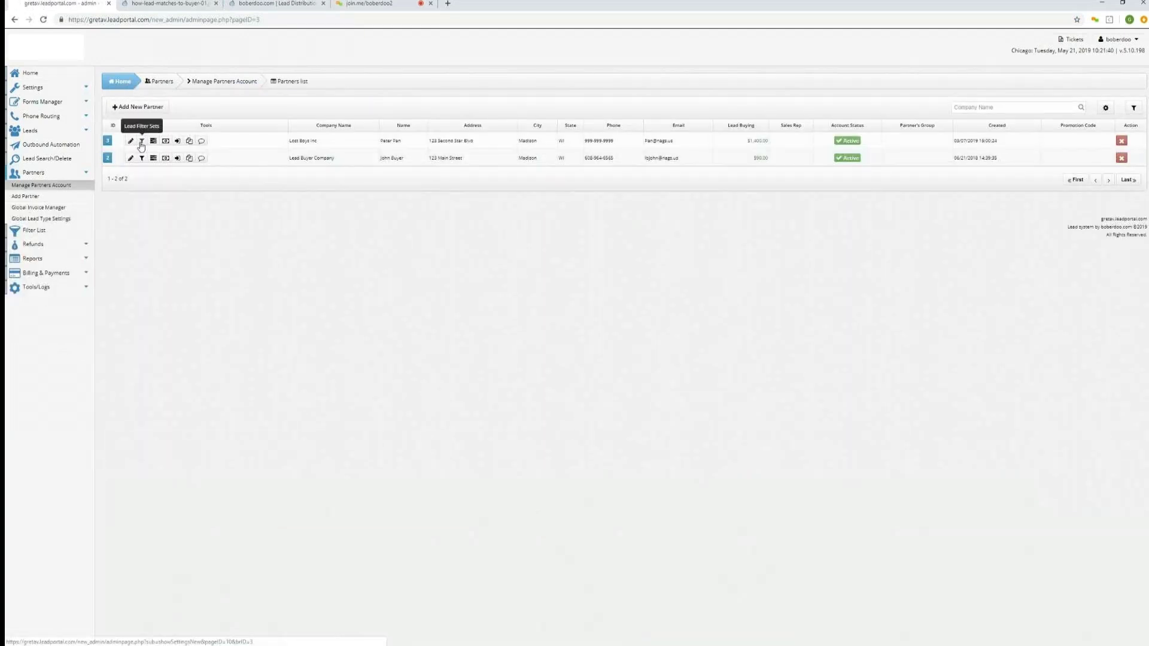
Open Peter Pan's lead filter sets and start adding a new Home Improvement filter set.
left_click(141, 141)
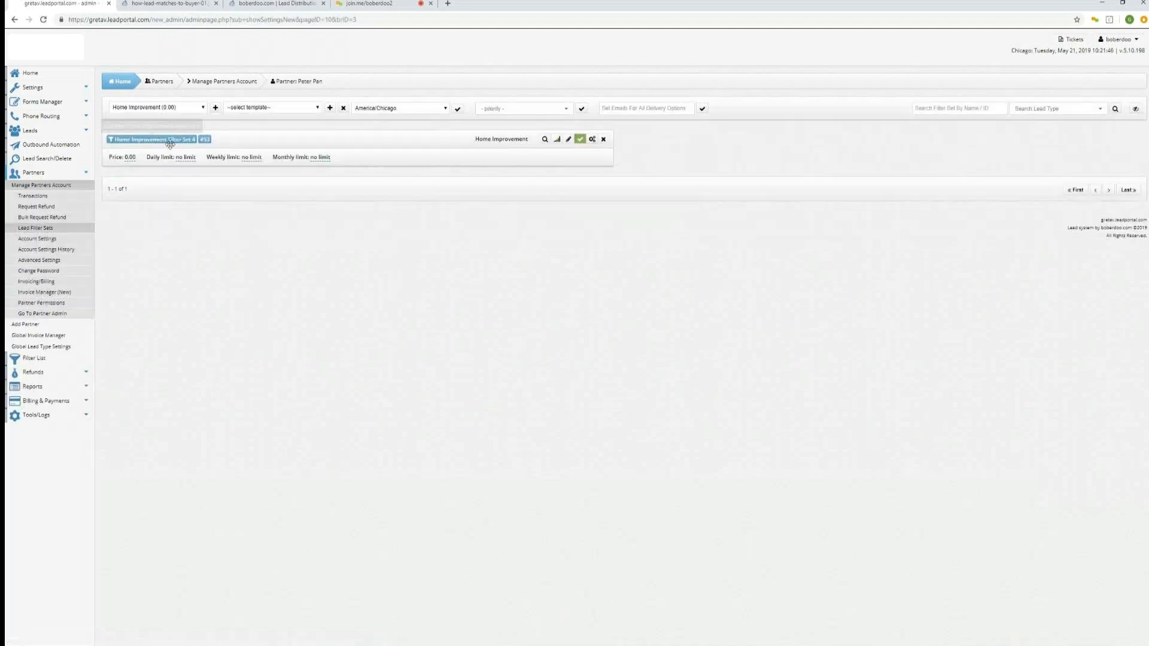
left_click(202, 109)
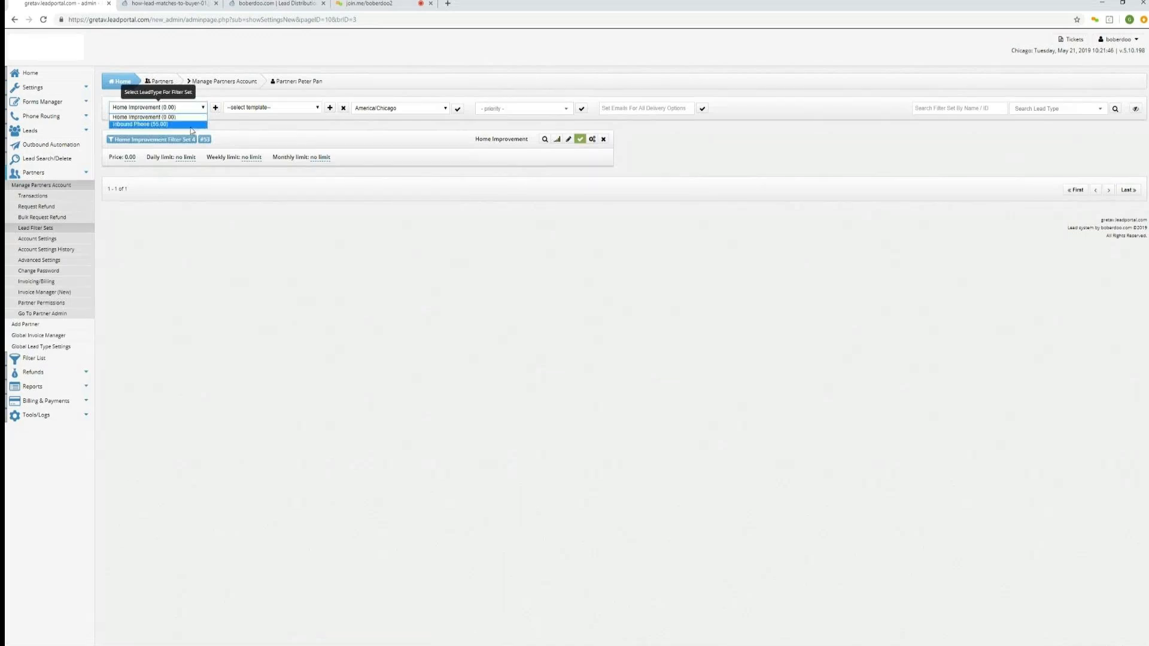
left_click(189, 118)
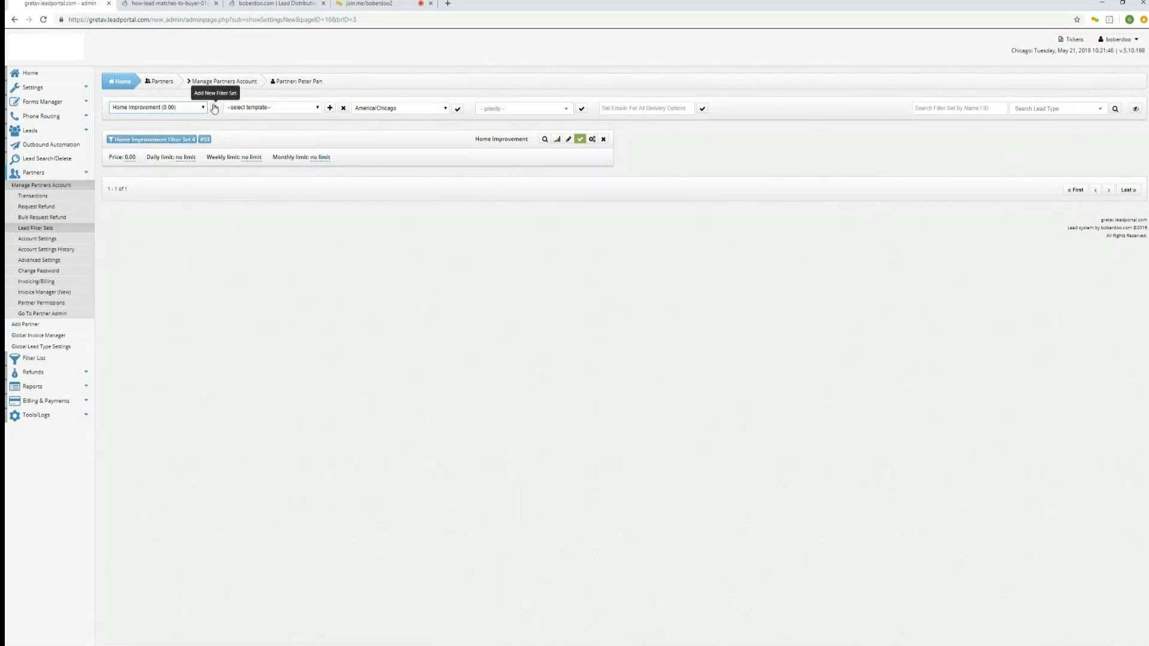
left_click(215, 108)
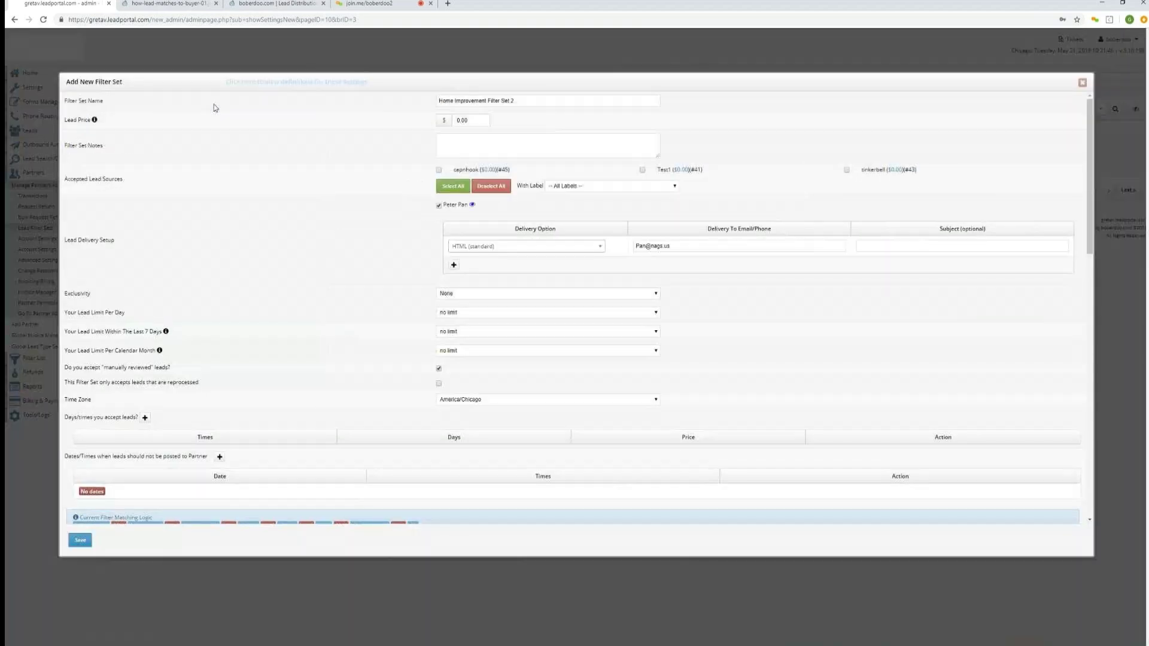
Set the new filter set's lead price to 10.00.
left_click_drag(183, 110, 66, 109)
left_click_drag(65, 121, 91, 123)
left_click(455, 119)
type("1")
Accept leads only from the Test1 lead source.
left_click_drag(134, 180, 64, 188)
left_click(439, 172)
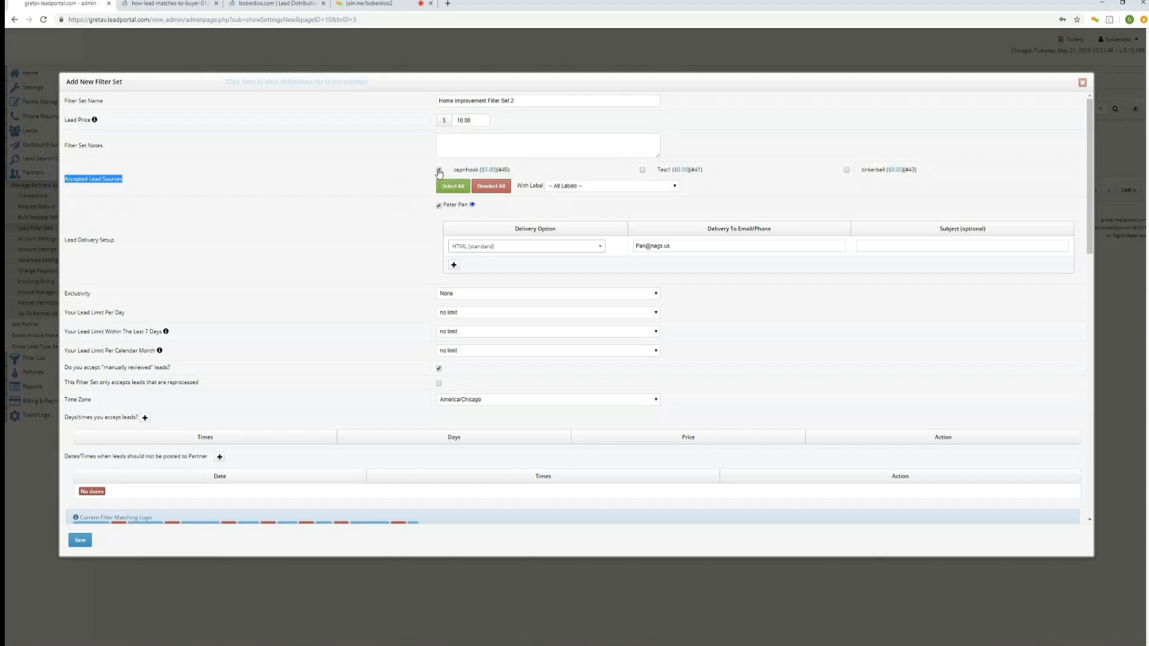
left_click(643, 171)
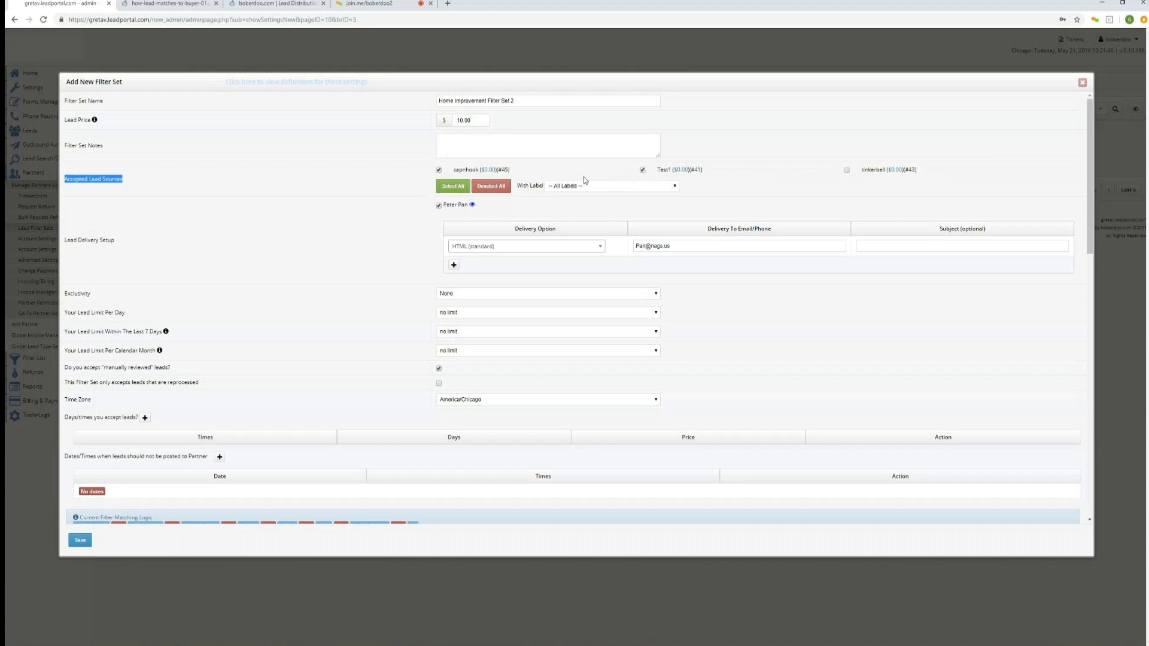
left_click(439, 172)
Try the Exclusive, Non-Exclusive and Semi-Exclusive exclusivity options and set exclusivity back to None.
left_click_drag(128, 240, 66, 250)
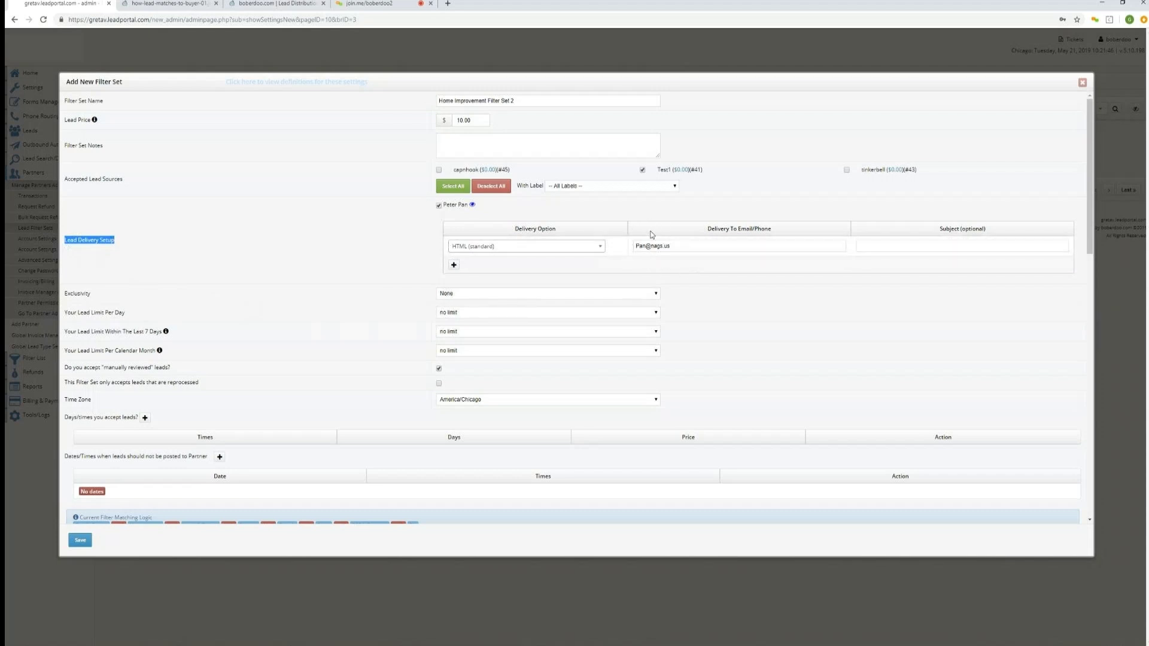
left_click(96, 301)
left_click_drag(96, 301, 62, 297)
left_click(464, 296)
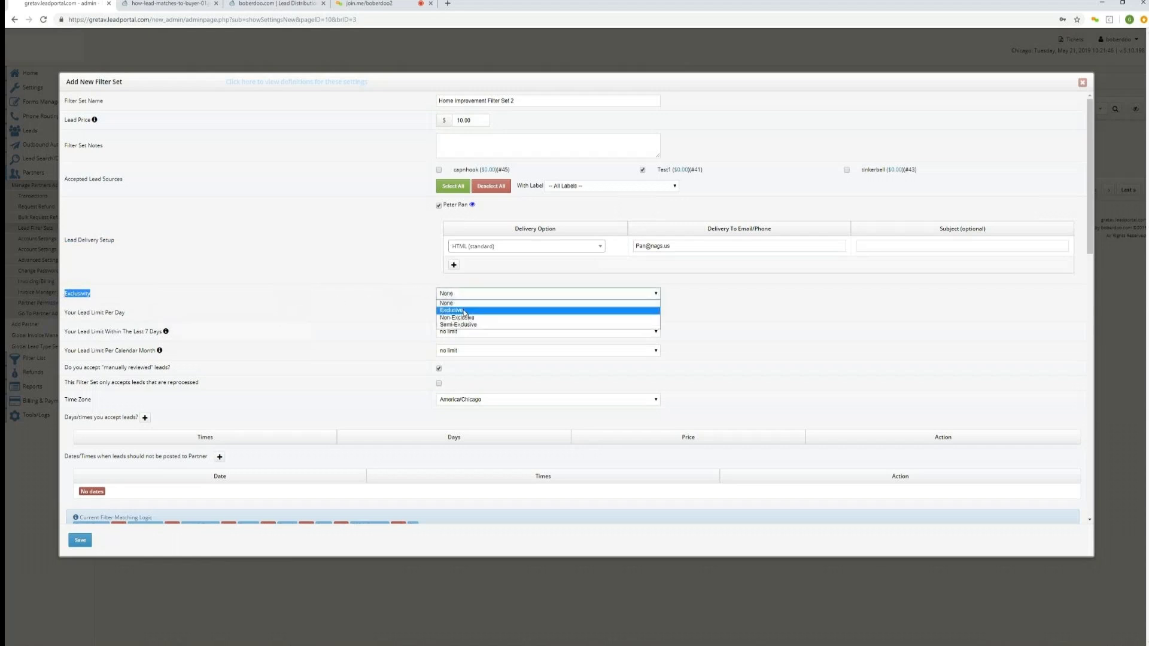
left_click(464, 311)
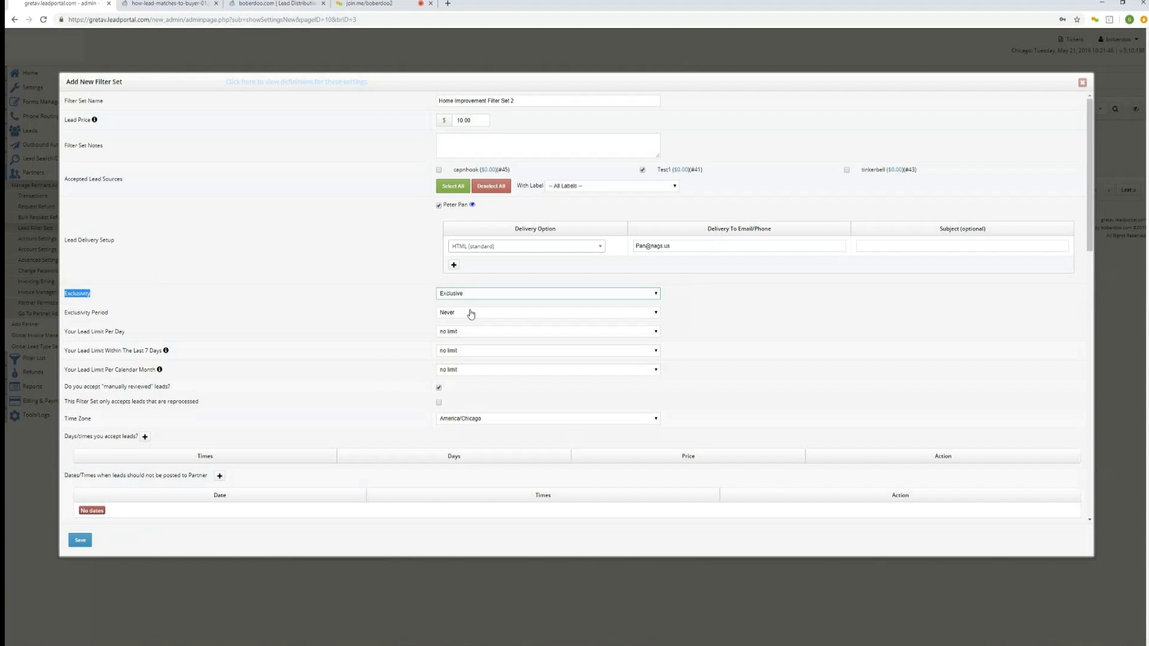
left_click(503, 293)
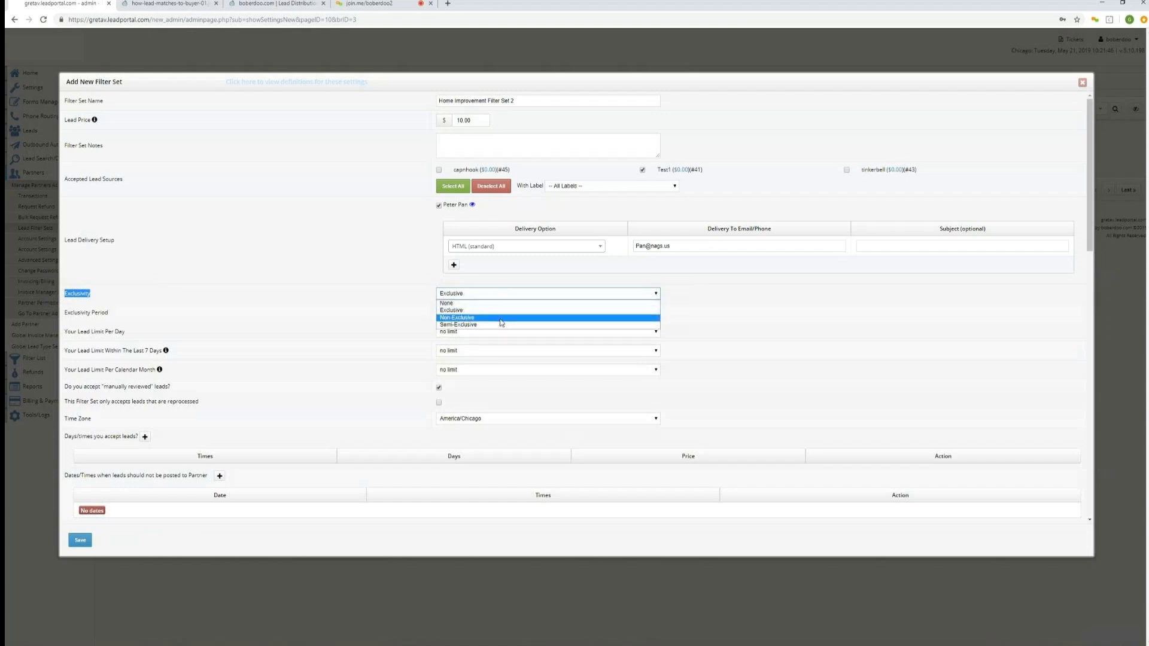
left_click(502, 318)
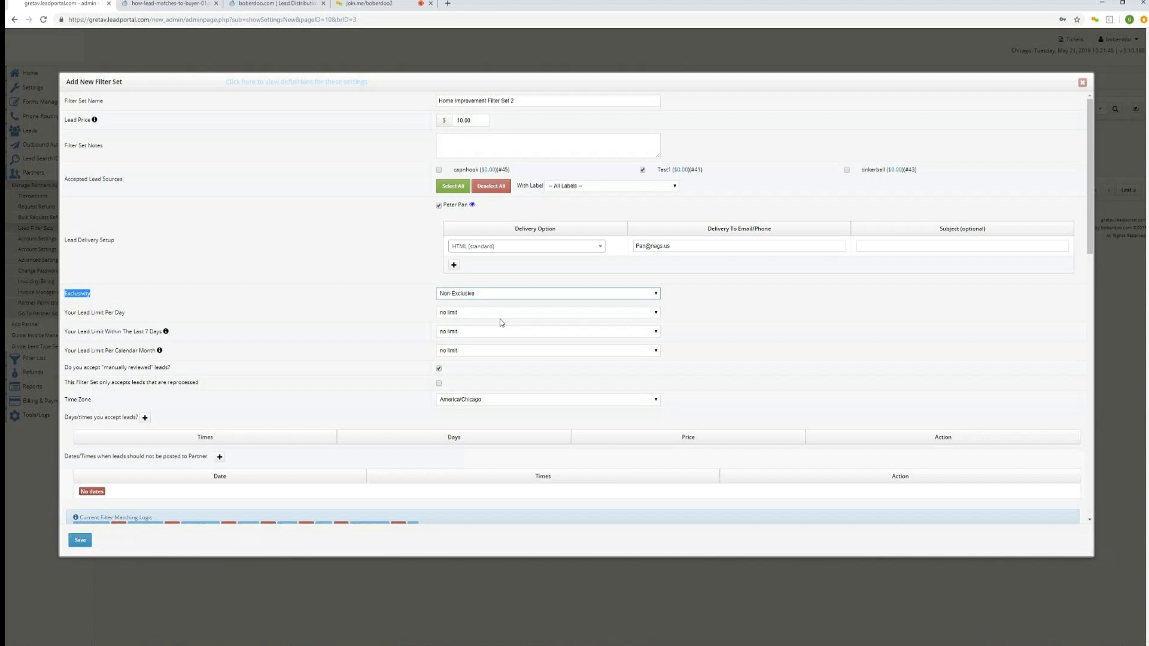
left_click(499, 293)
left_click(501, 325)
left_click(498, 294)
left_click(494, 304)
Examine the daily, 7-day and calendar-month lead limit options.
left_click(154, 319)
left_click_drag(154, 319, 64, 320)
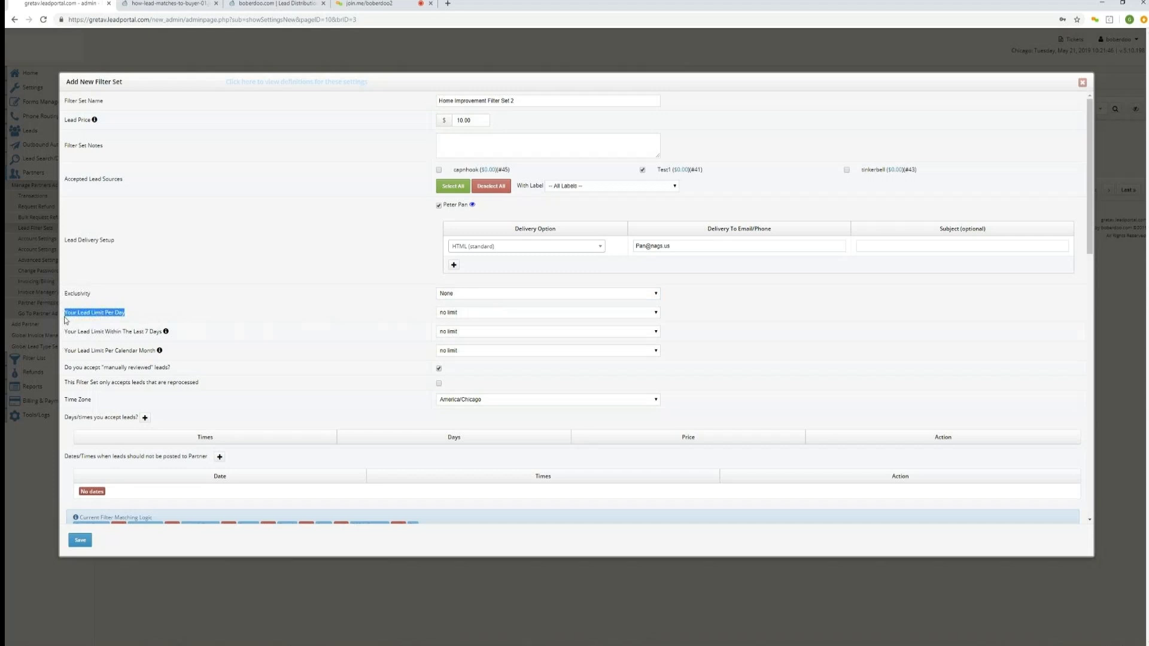
left_click_drag(64, 333, 161, 332)
left_click_drag(65, 351, 155, 349)
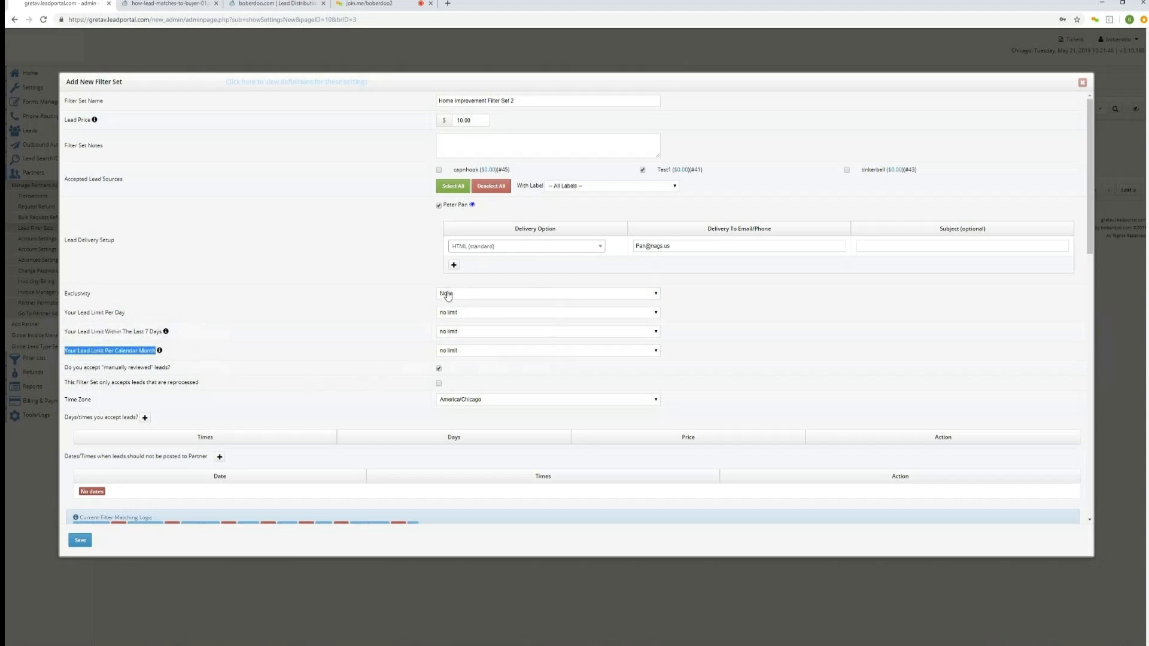
left_click(468, 295)
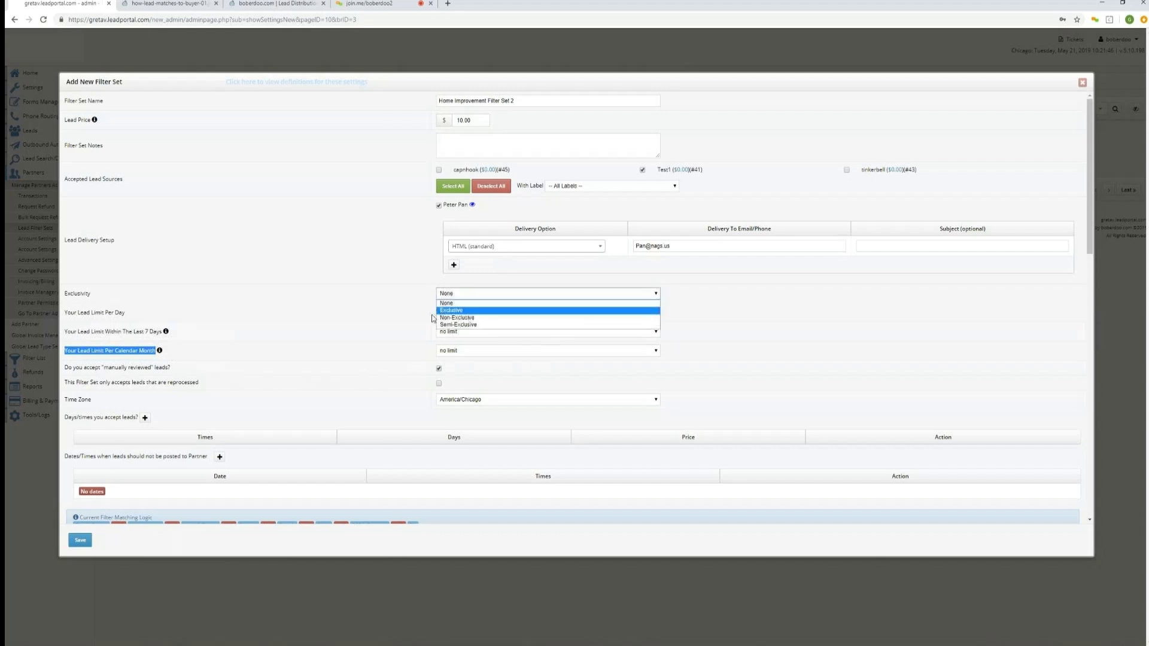
left_click(432, 319)
left_click(448, 313)
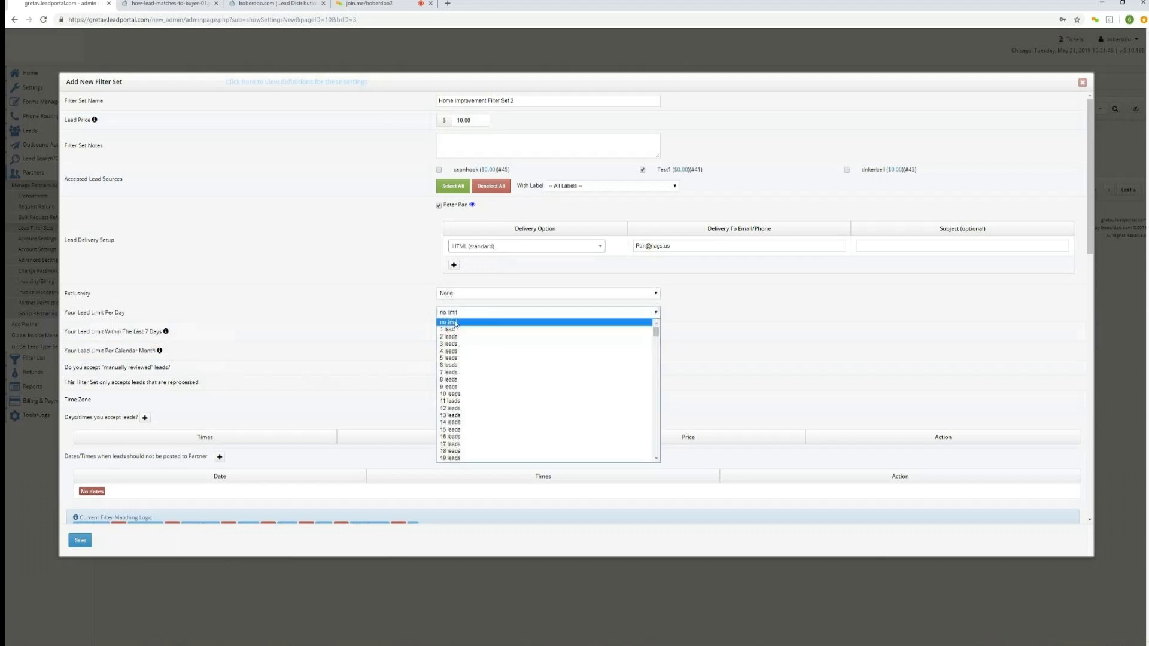
left_click(427, 326)
left_click(459, 333)
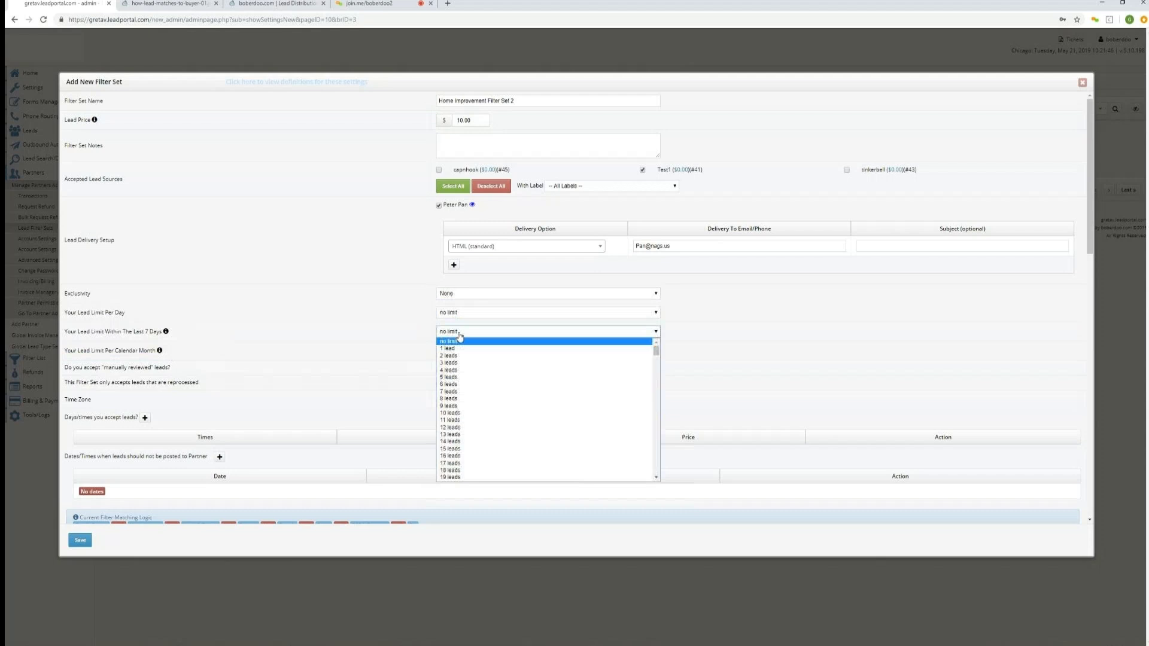
left_click(430, 332)
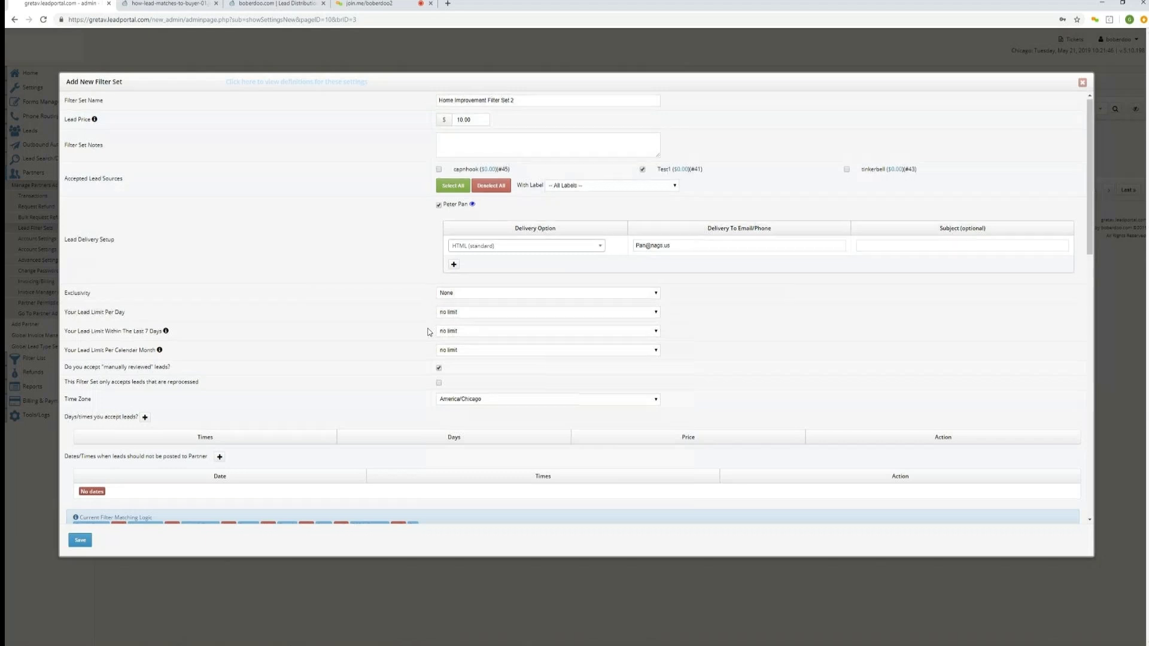
Add an accepted days/times row running from 08:00 to 16:59.
scroll(429, 331, "down", 1)
scroll(429, 331, "down", 4)
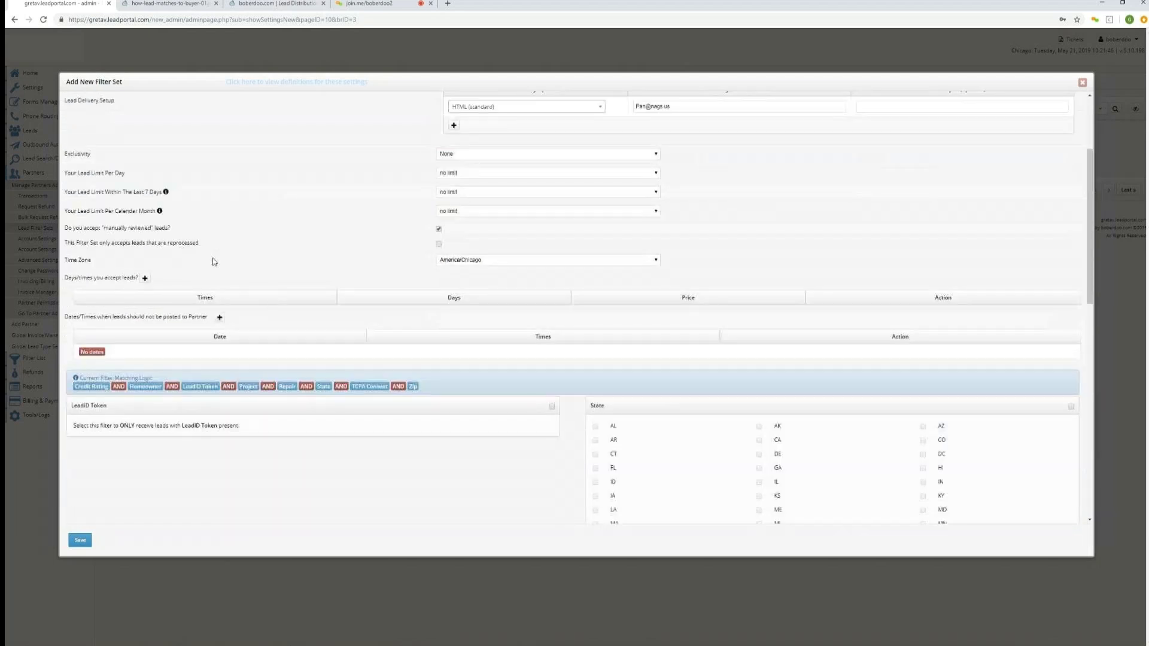
left_click(144, 278)
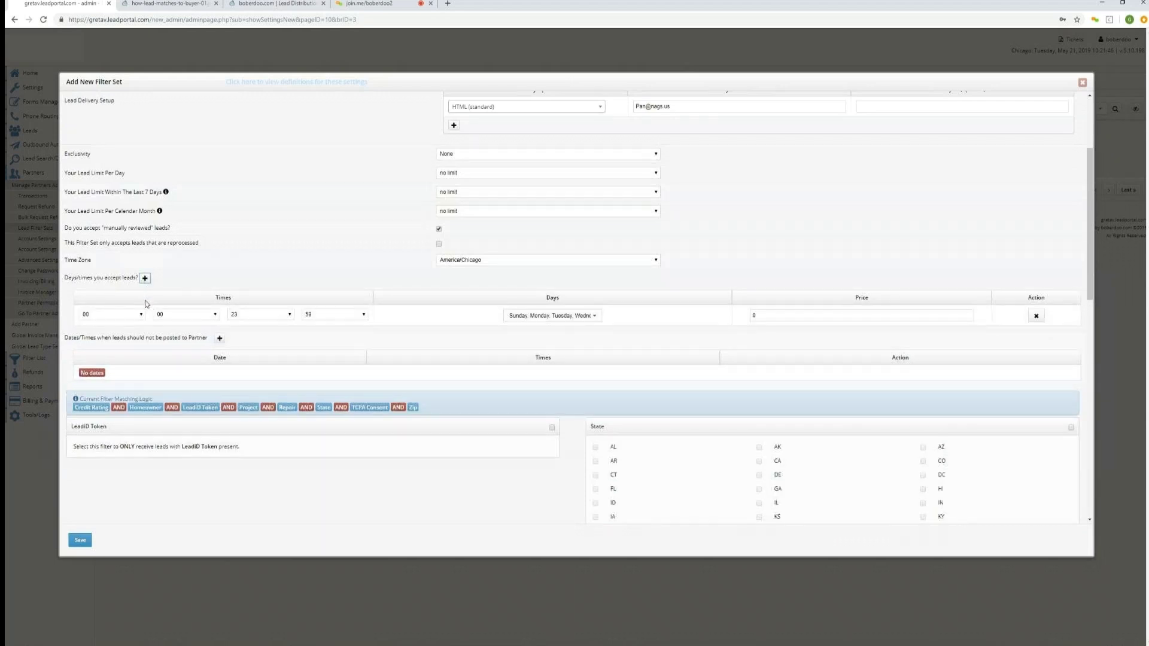
left_click(139, 315)
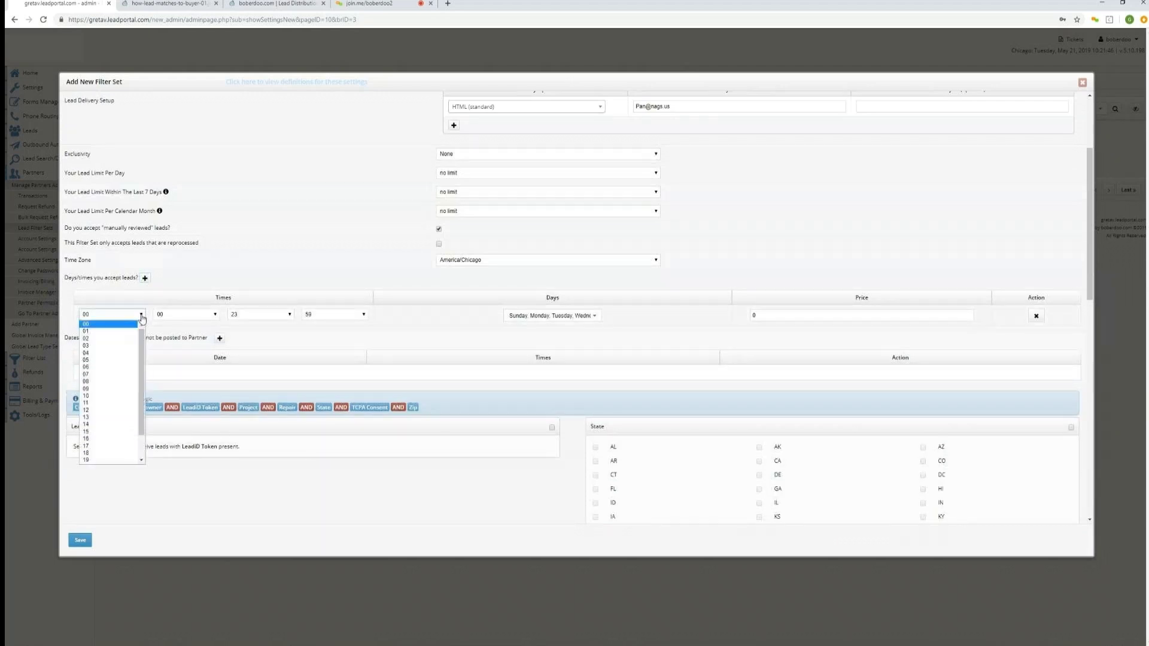
left_click(116, 381)
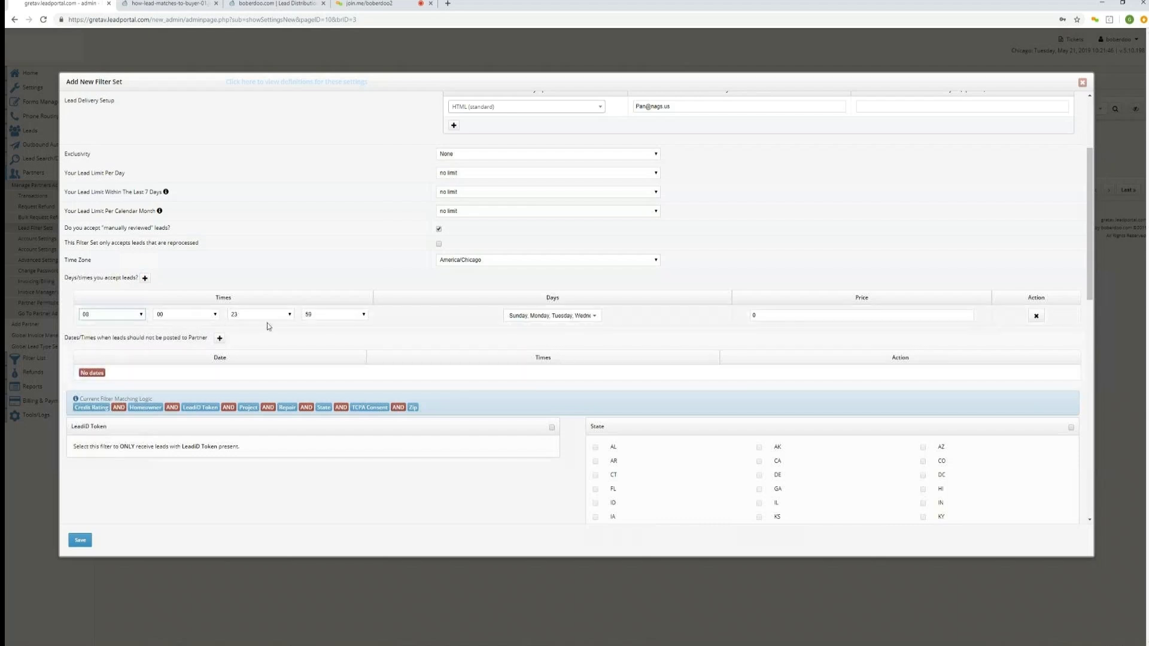
left_click(284, 315)
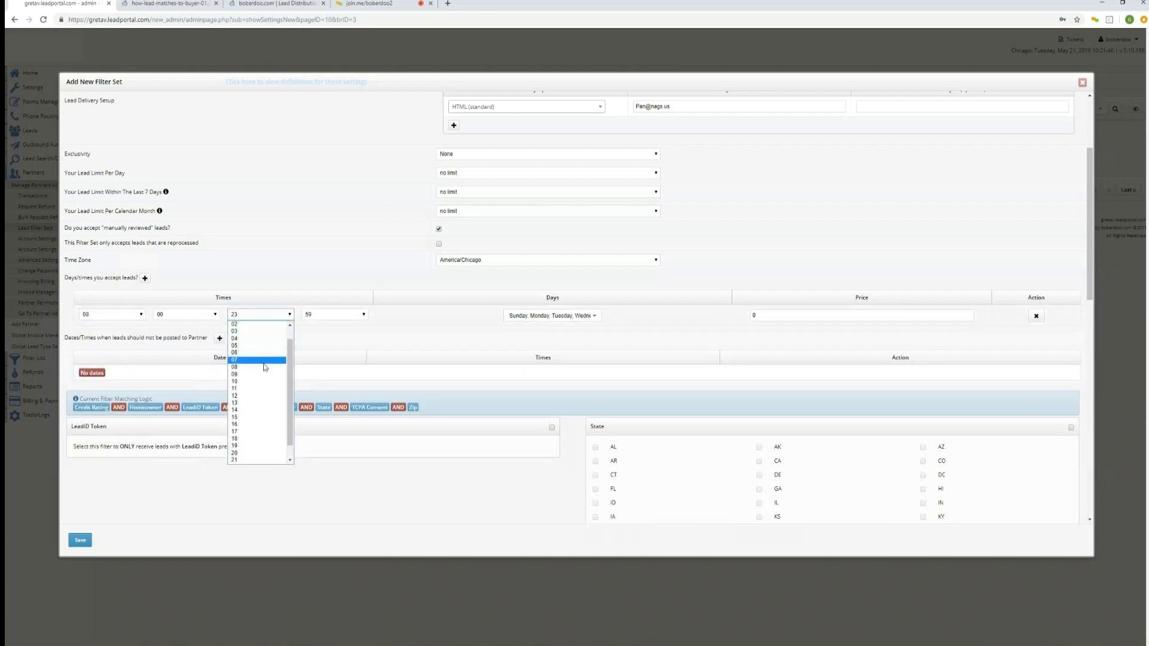
left_click(253, 425)
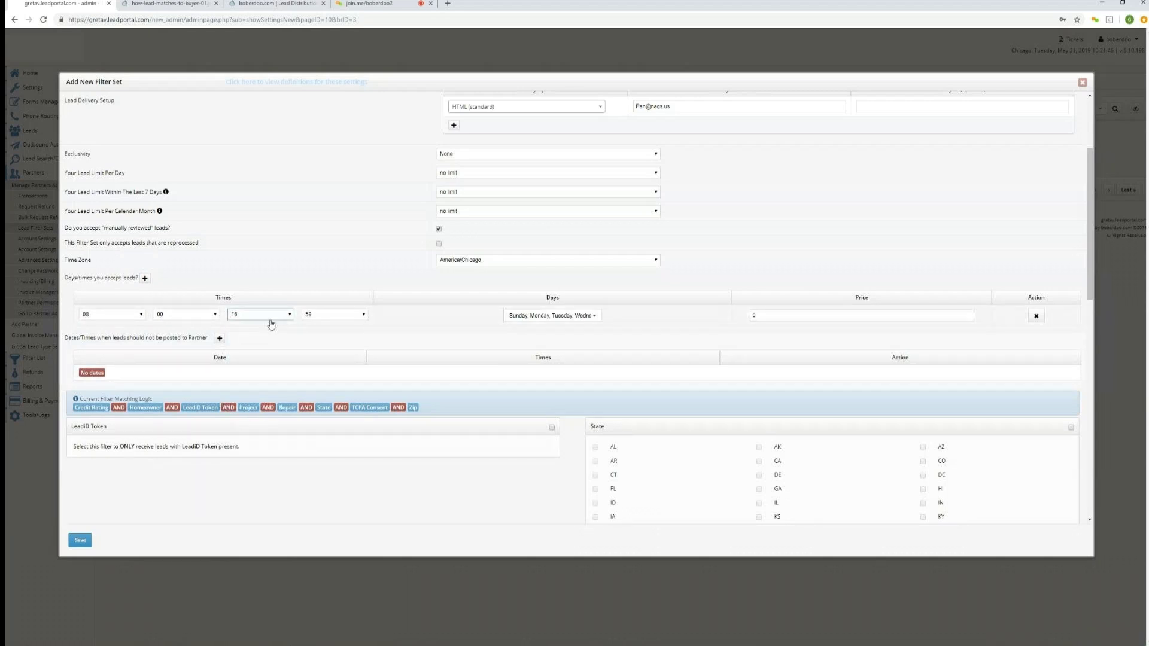
Restrict the accepted-time row to Monday through Friday and set its price to 10.00.
left_click(592, 318)
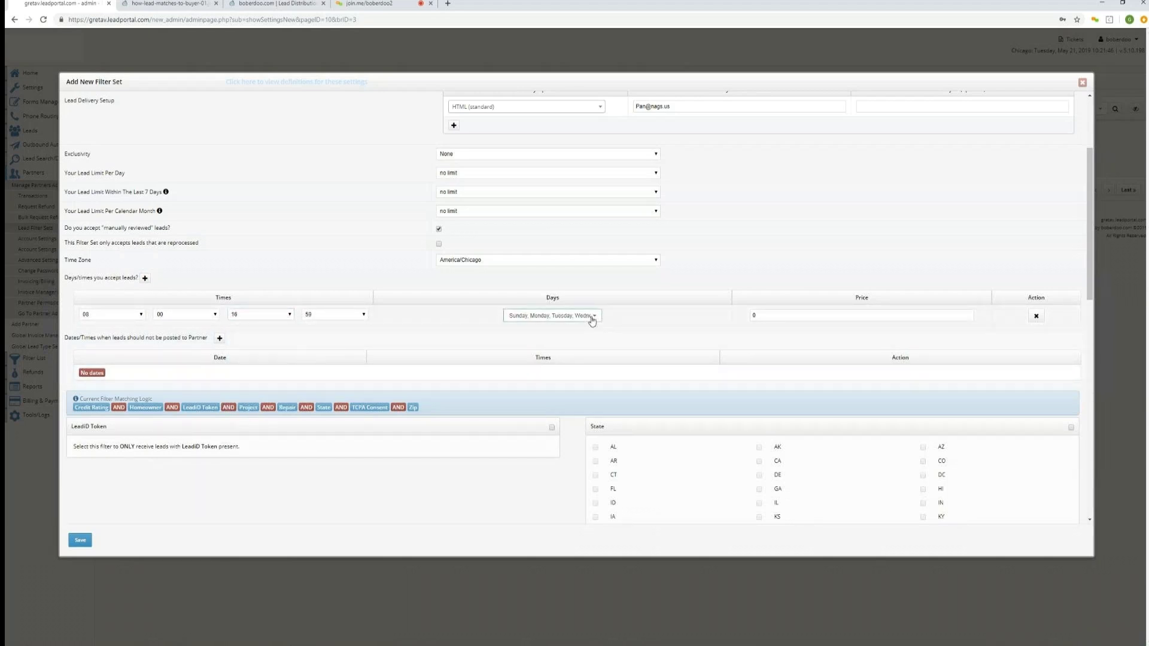
left_click(565, 333)
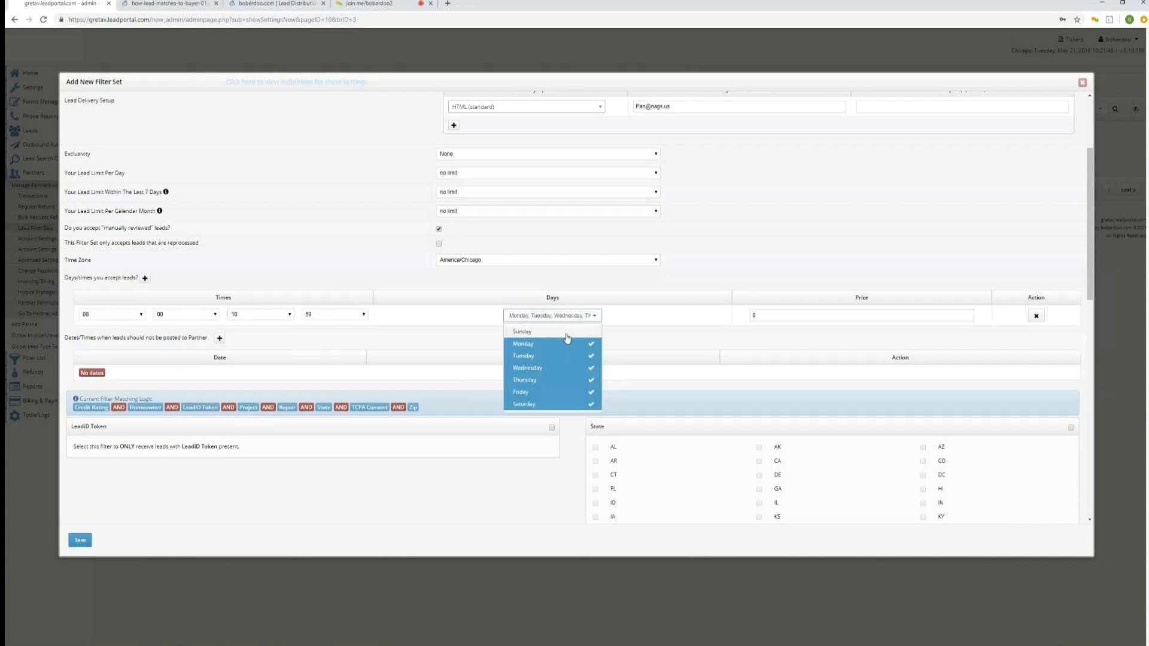
left_click(548, 407)
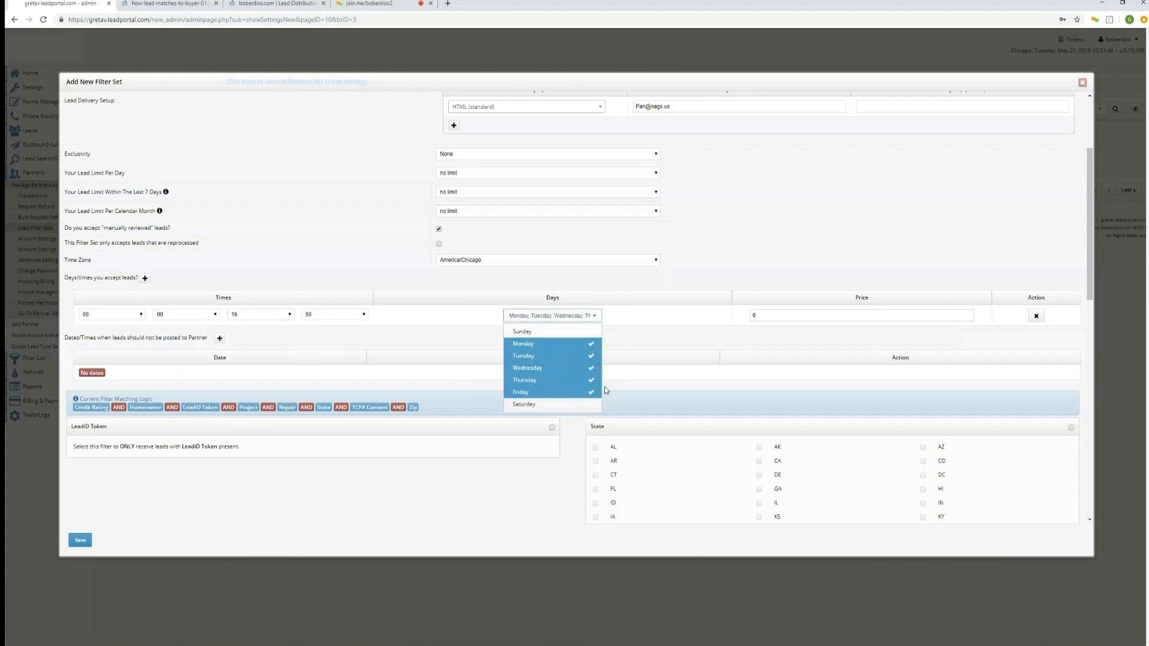
left_click(643, 366)
left_click(802, 313)
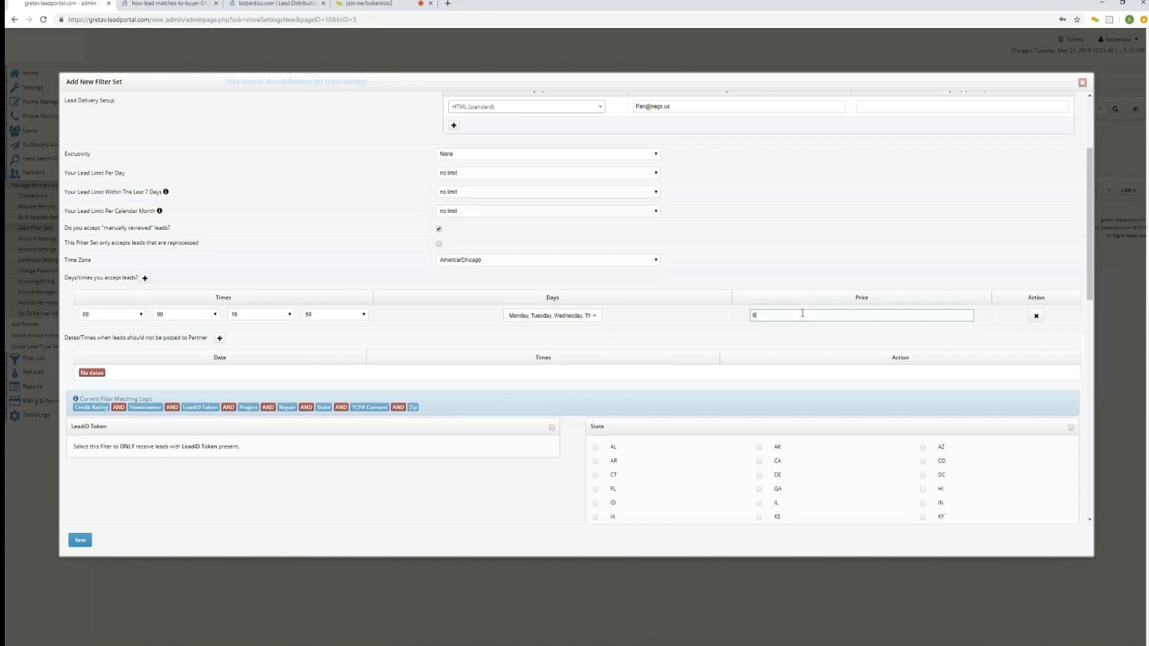
left_click_drag(802, 313, 745, 317)
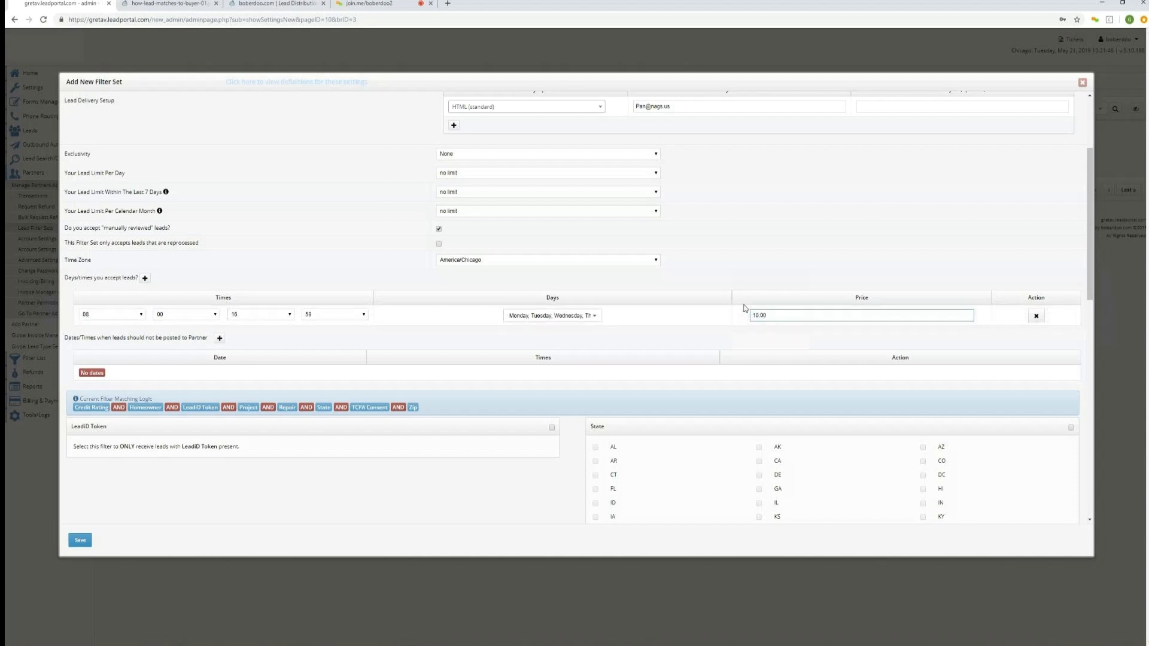
Add a row for dates and times when leads should not be posted to the partner.
left_click_drag(210, 339, 65, 339)
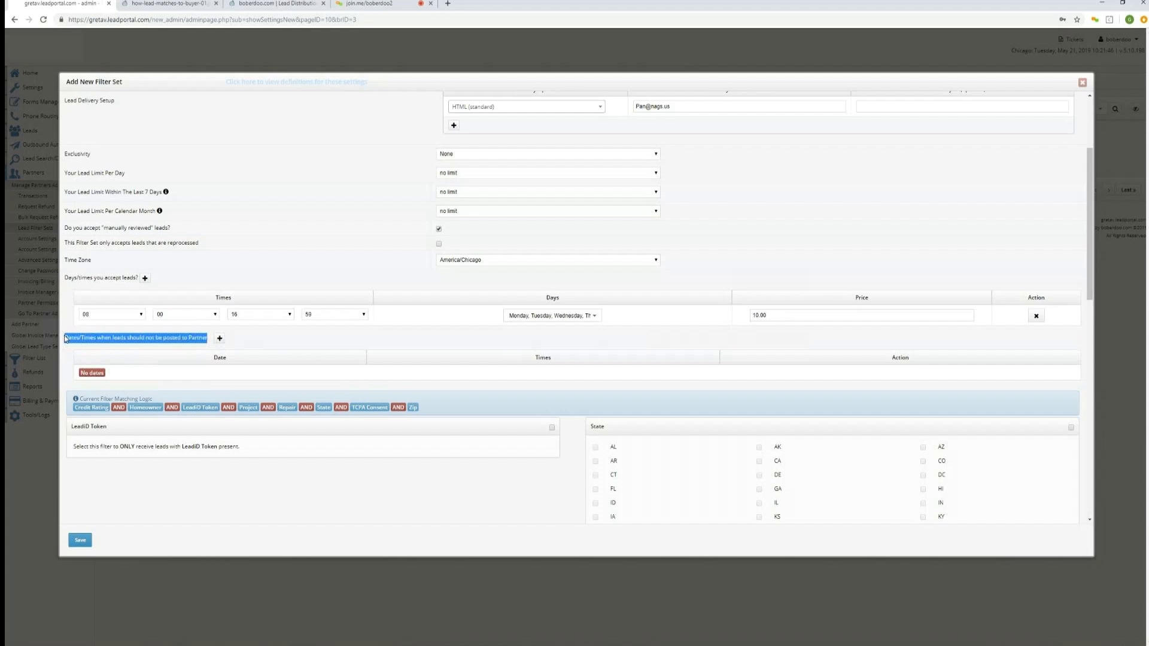
left_click(220, 339)
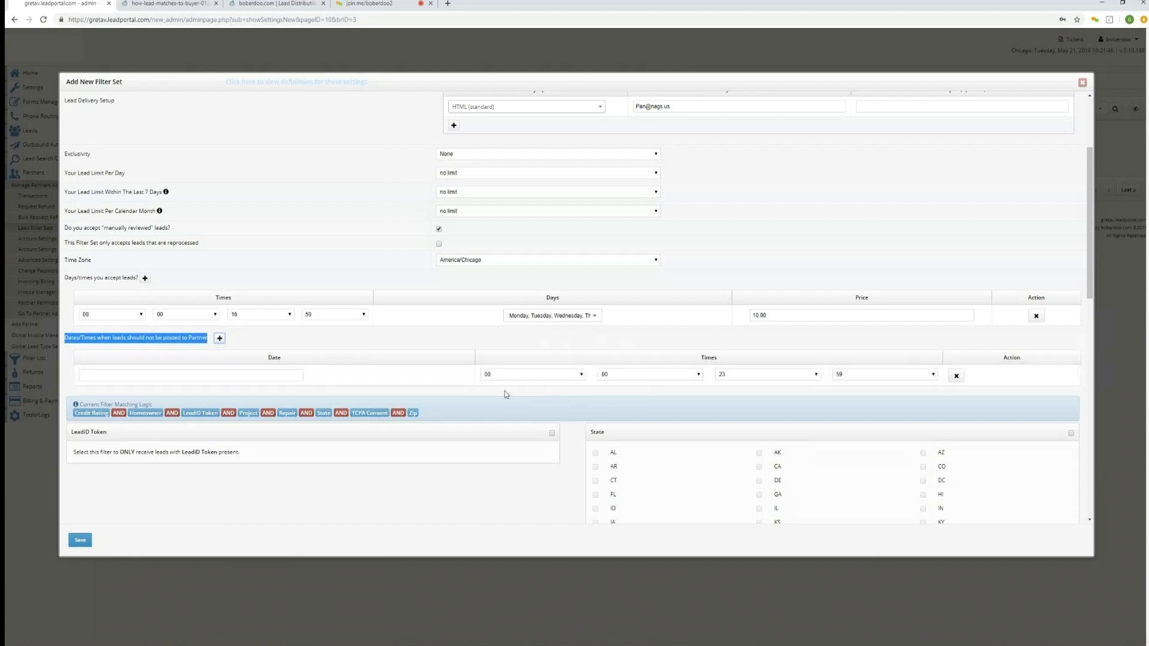
Enable the State filter and select only the states UT and WA.
scroll(512, 441, "down", 2)
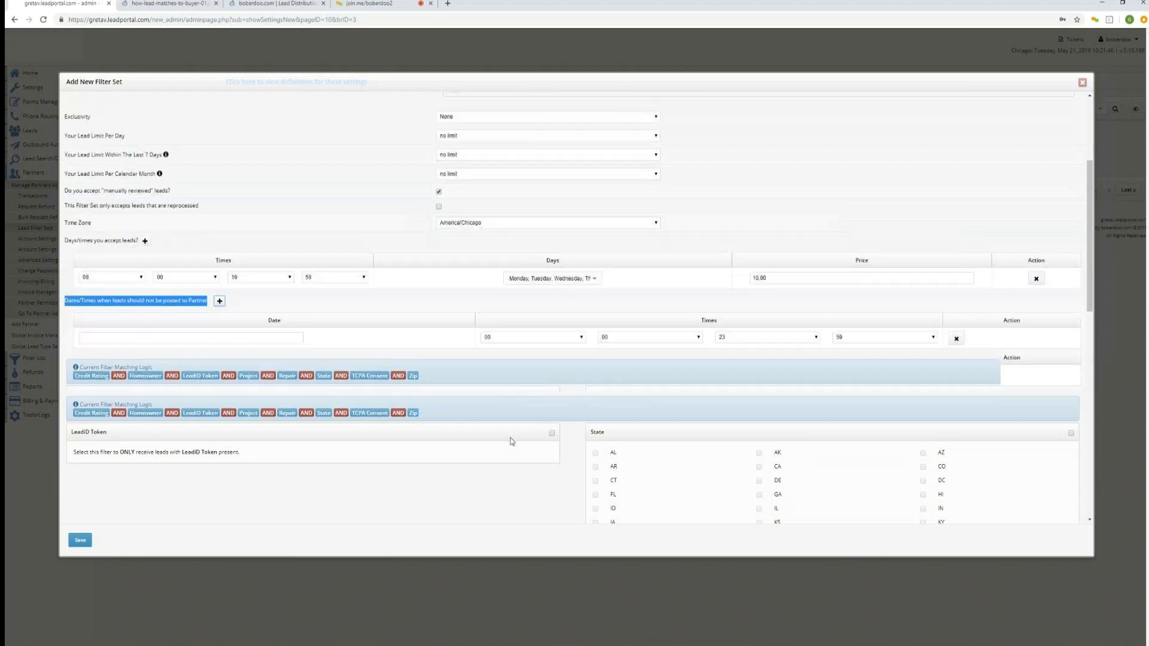
scroll(511, 441, "down", 5)
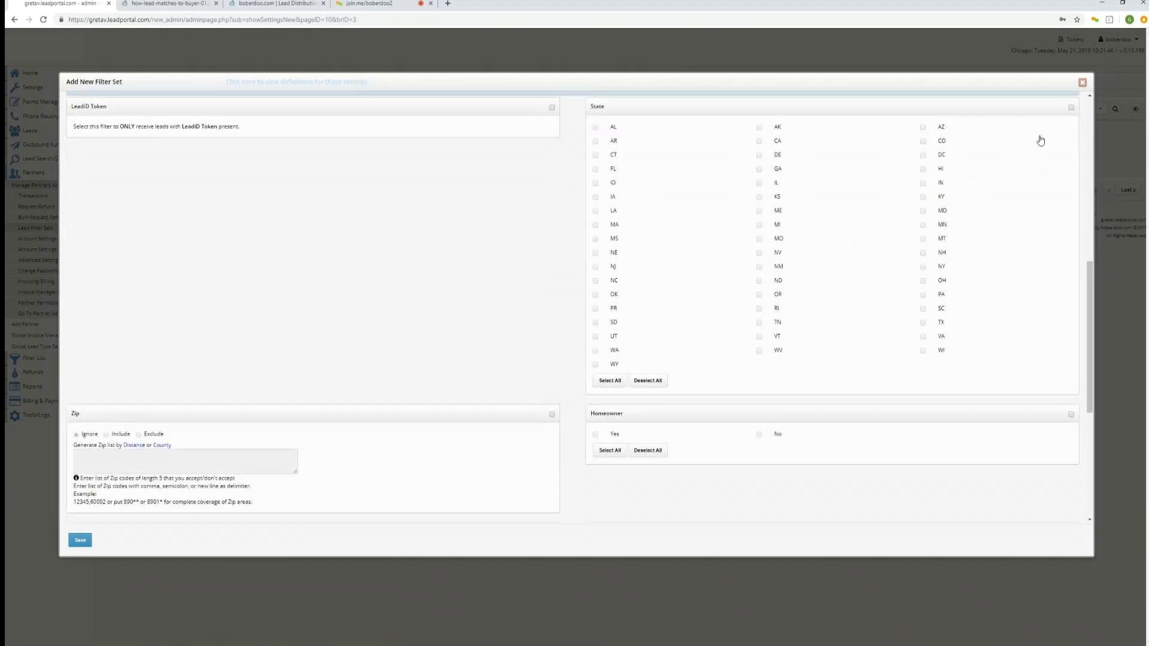
left_click(1071, 108)
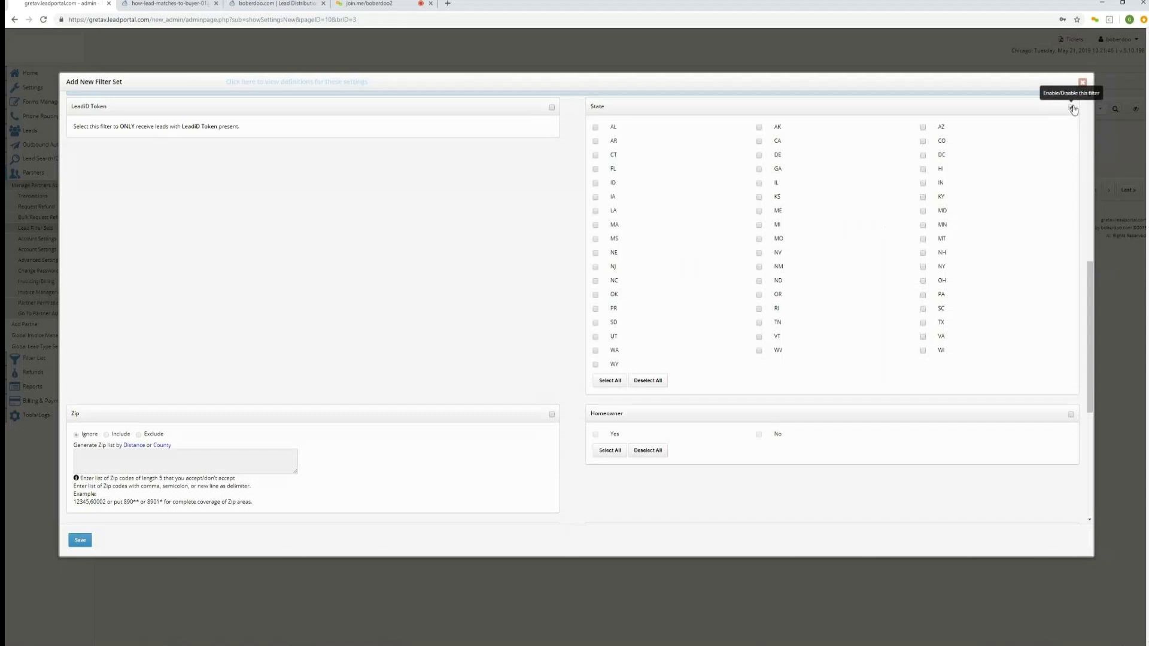
left_click(923, 128)
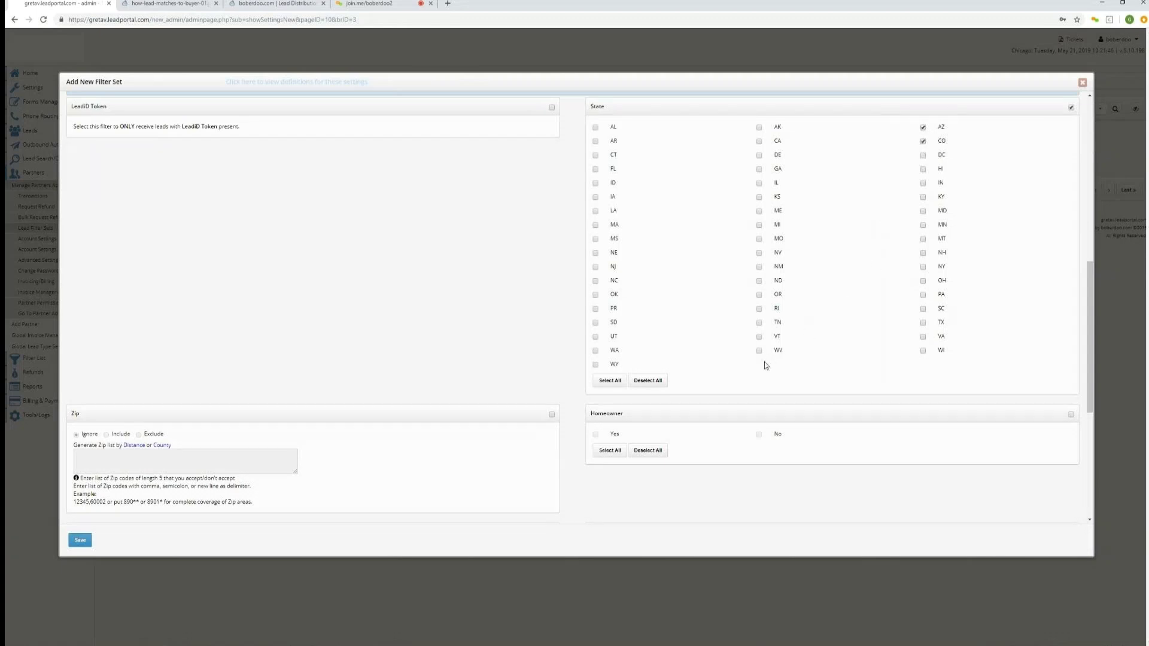
left_click(610, 385)
left_click(644, 383)
left_click(595, 338)
Enable the Zip filter and generate a ZIP code list covering 10 miles around ZIP 53716.
left_click(552, 415)
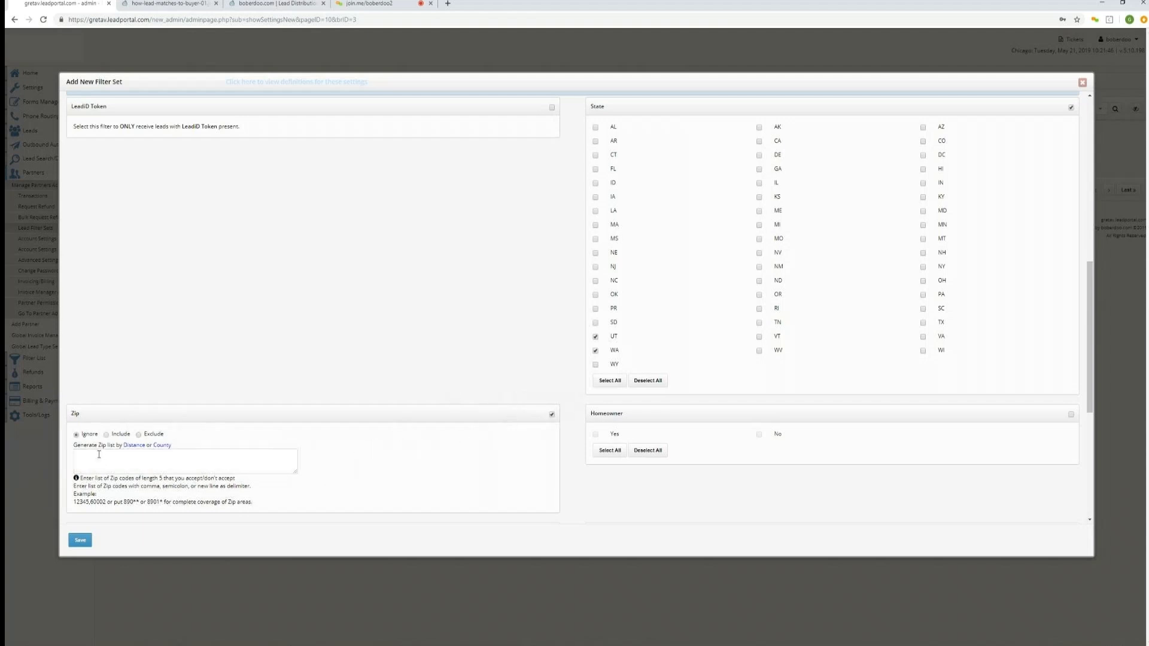
left_click(137, 450)
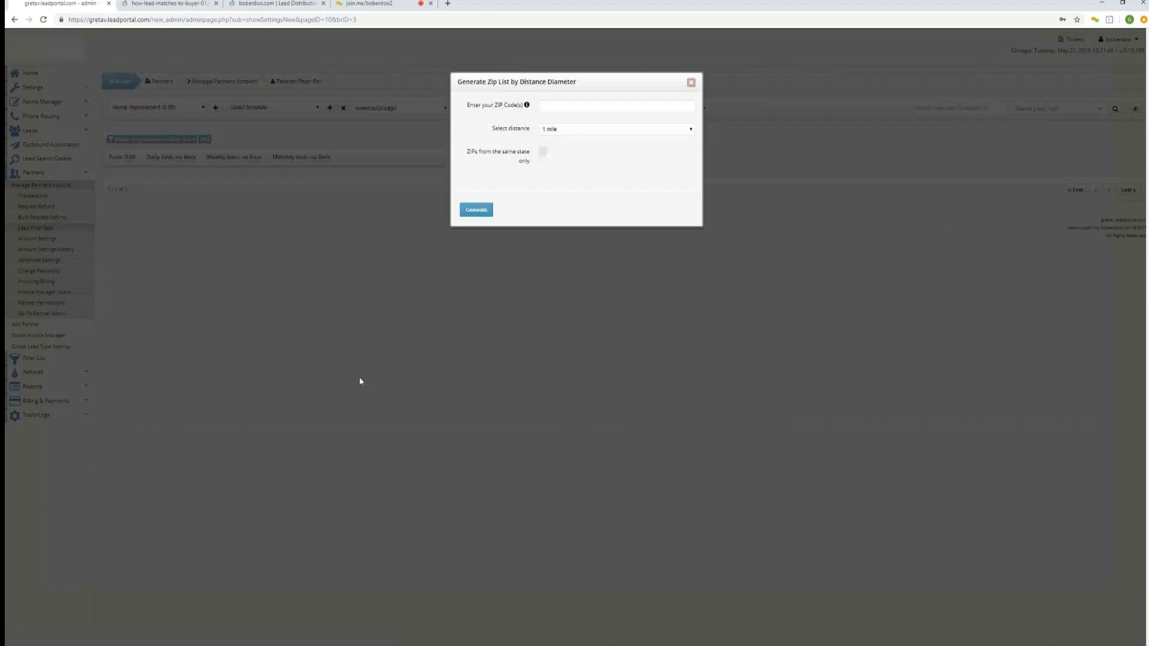
left_click(586, 105)
left_click(573, 129)
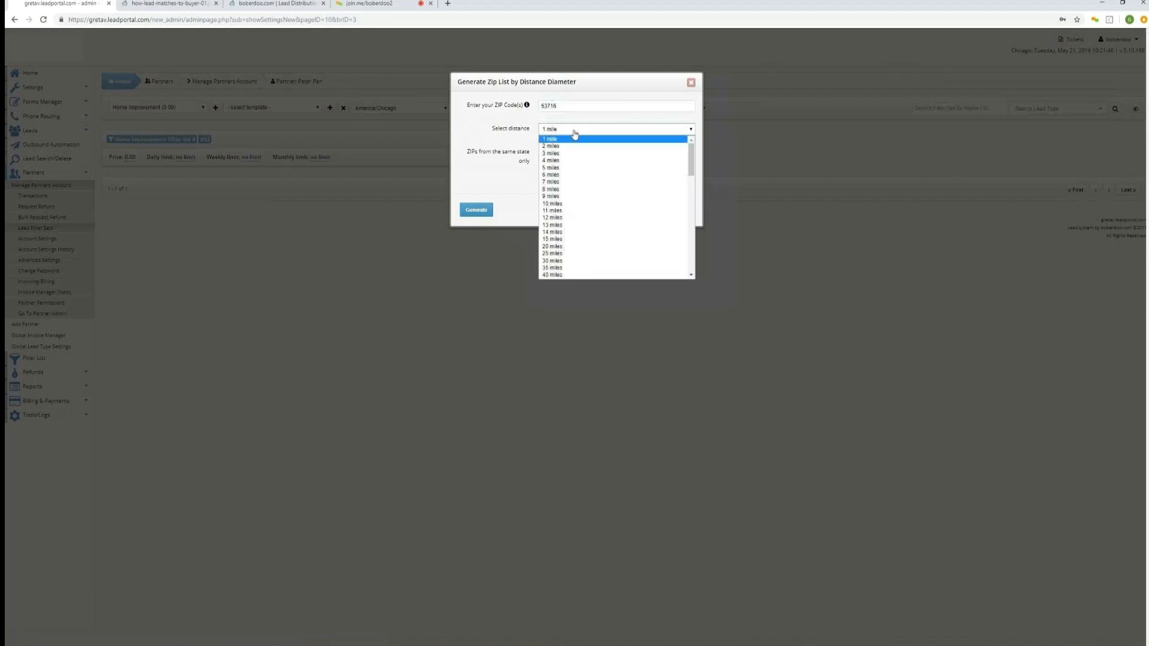
left_click(548, 204)
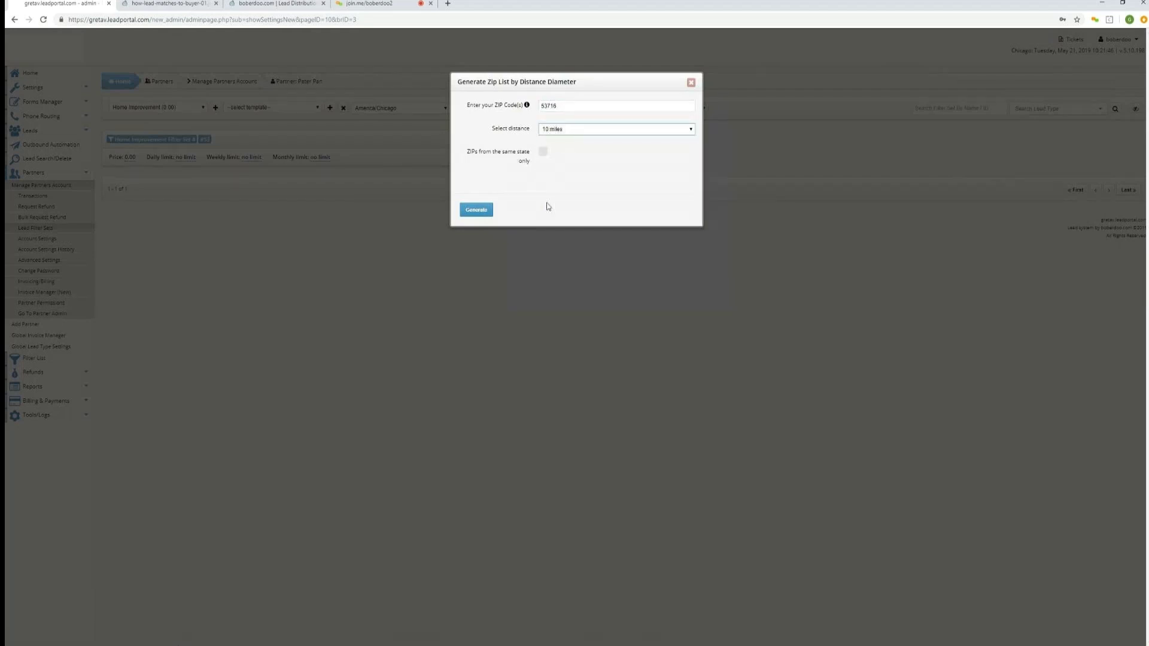
left_click(483, 211)
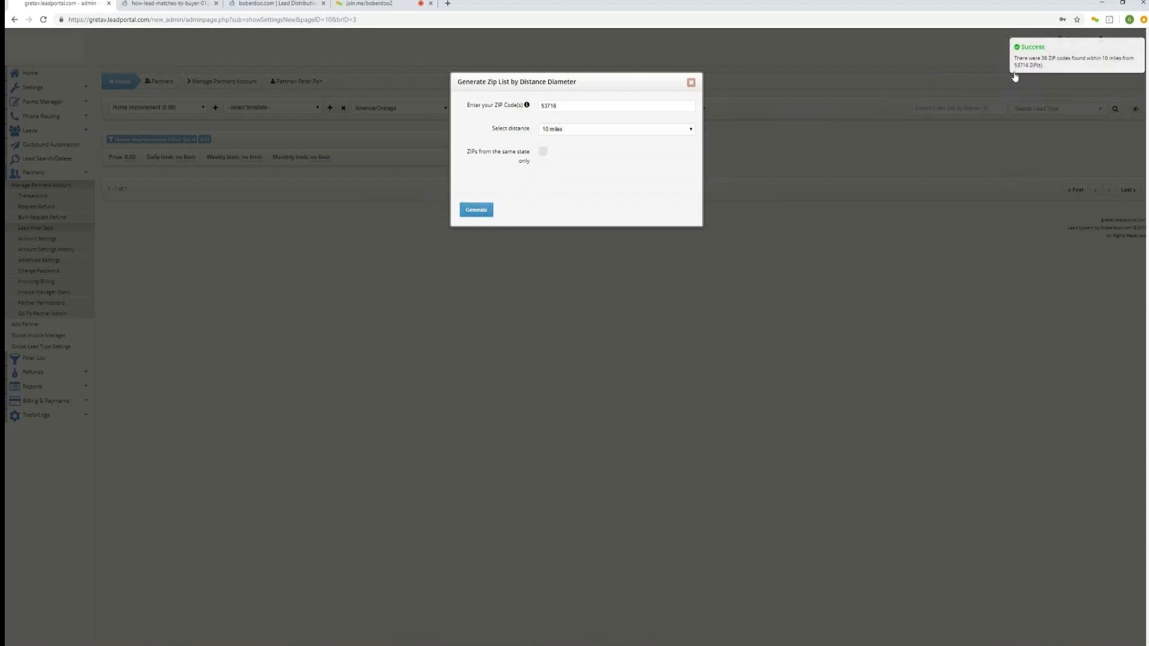
left_click(690, 82)
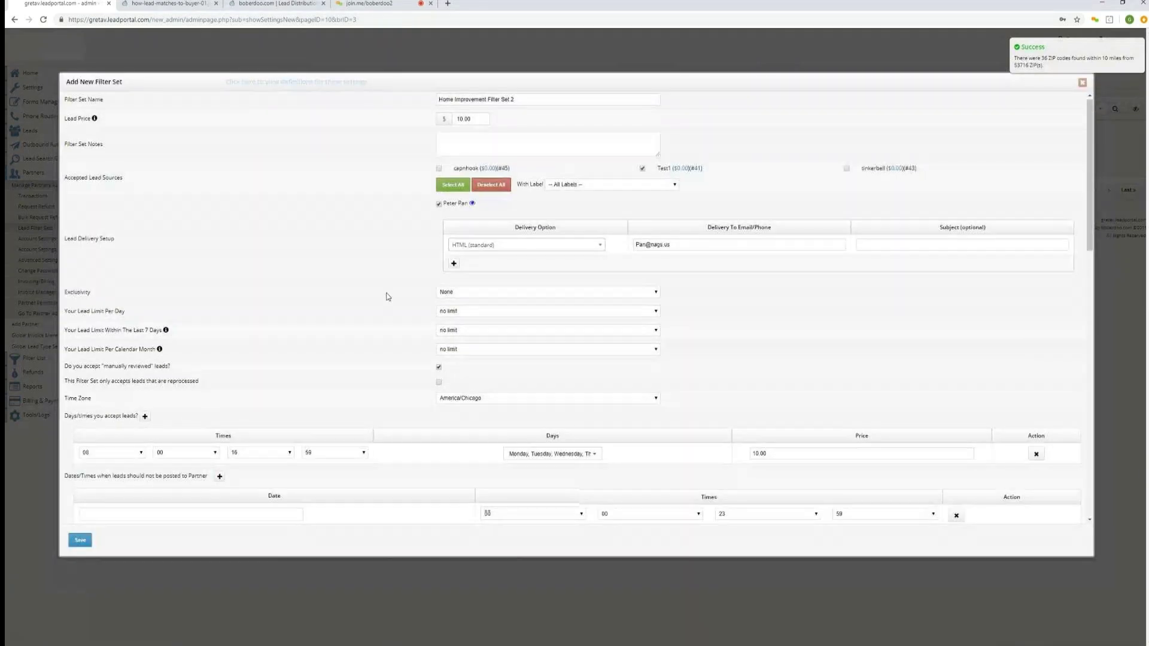
Mark the new filter set to be saved as a Custom Template and save it.
scroll(388, 296, "down", 15)
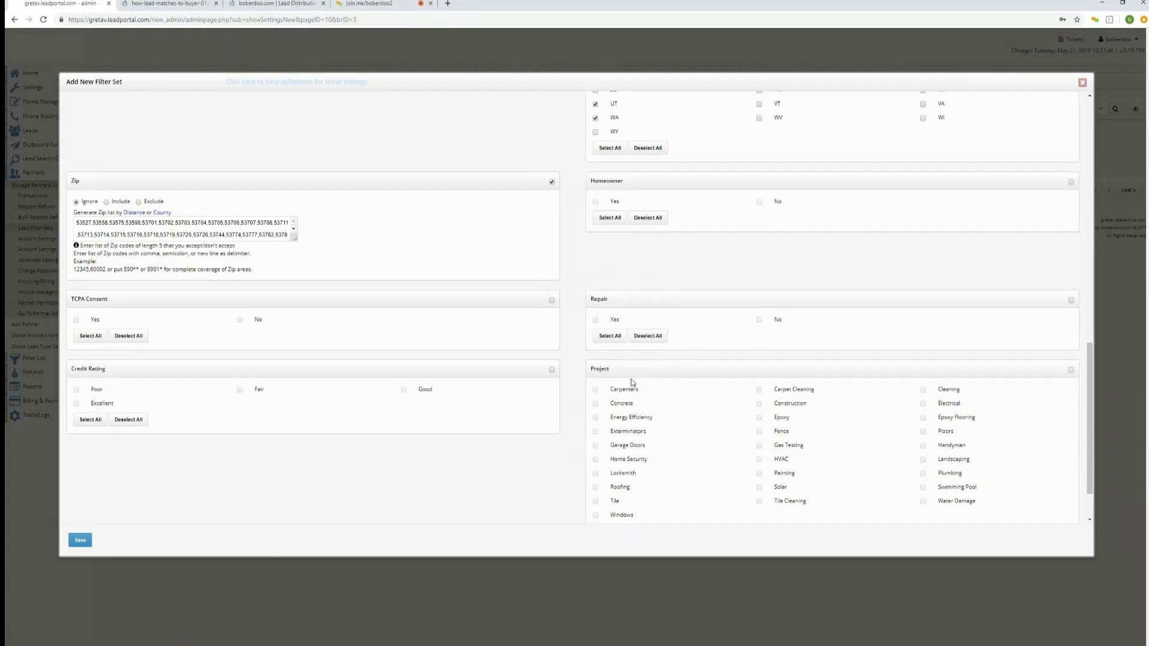
scroll(631, 385, "down", 1)
scroll(631, 385, "down", 2)
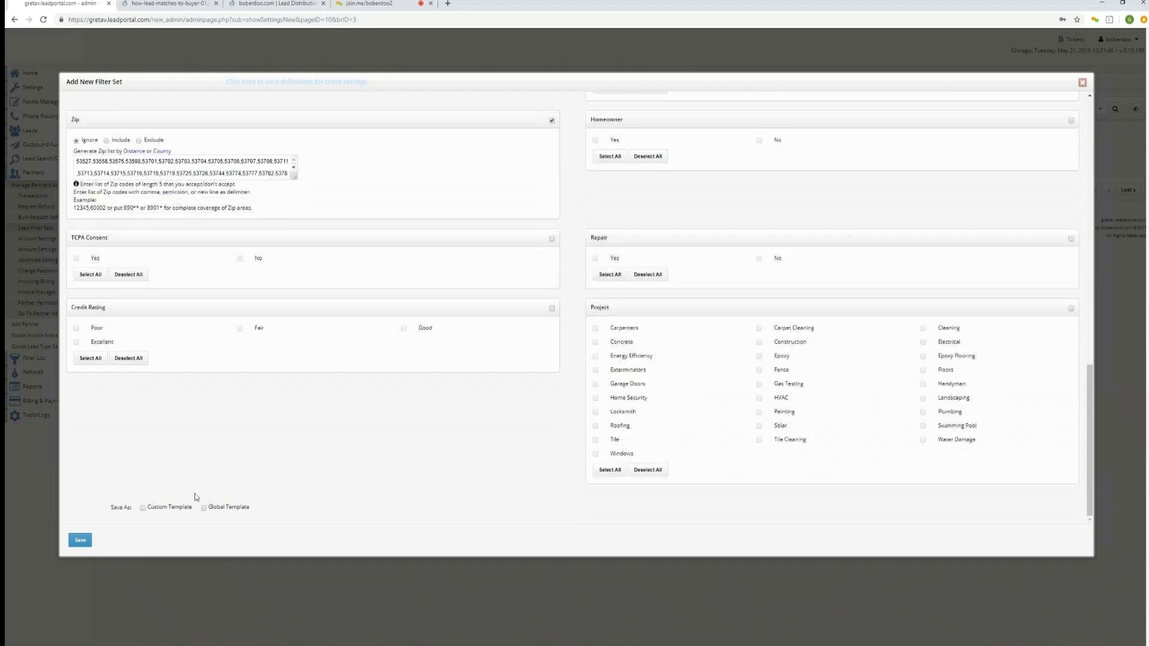
left_click(143, 510)
left_click(82, 542)
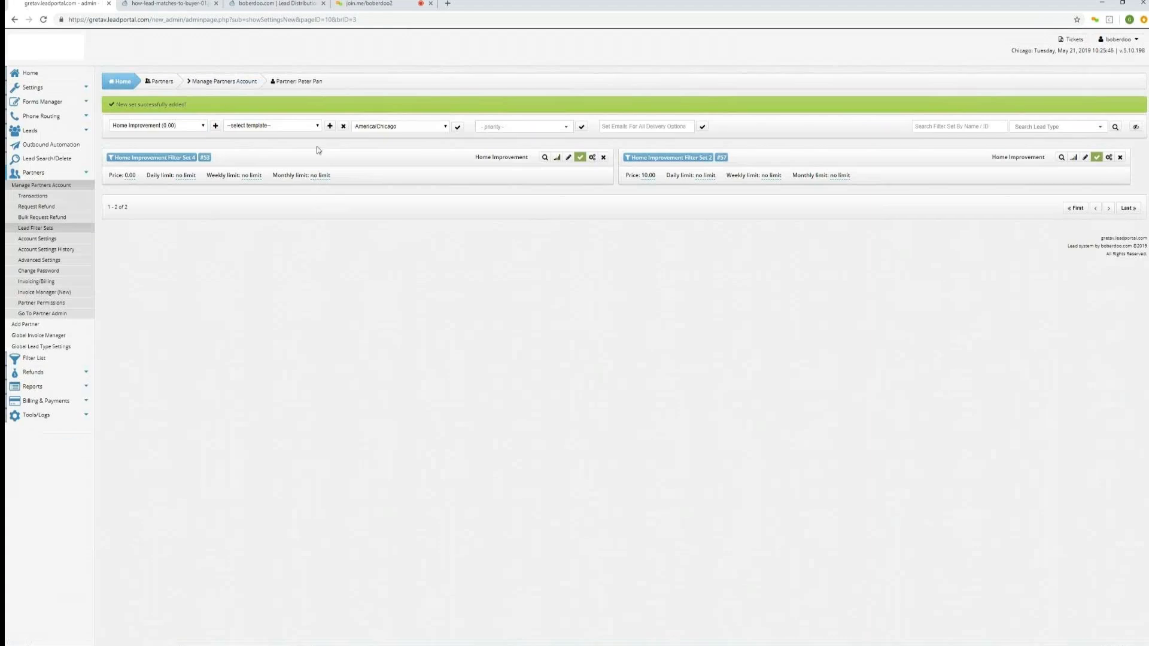
Open the template selector to check the available filter set templates.
left_click(317, 126)
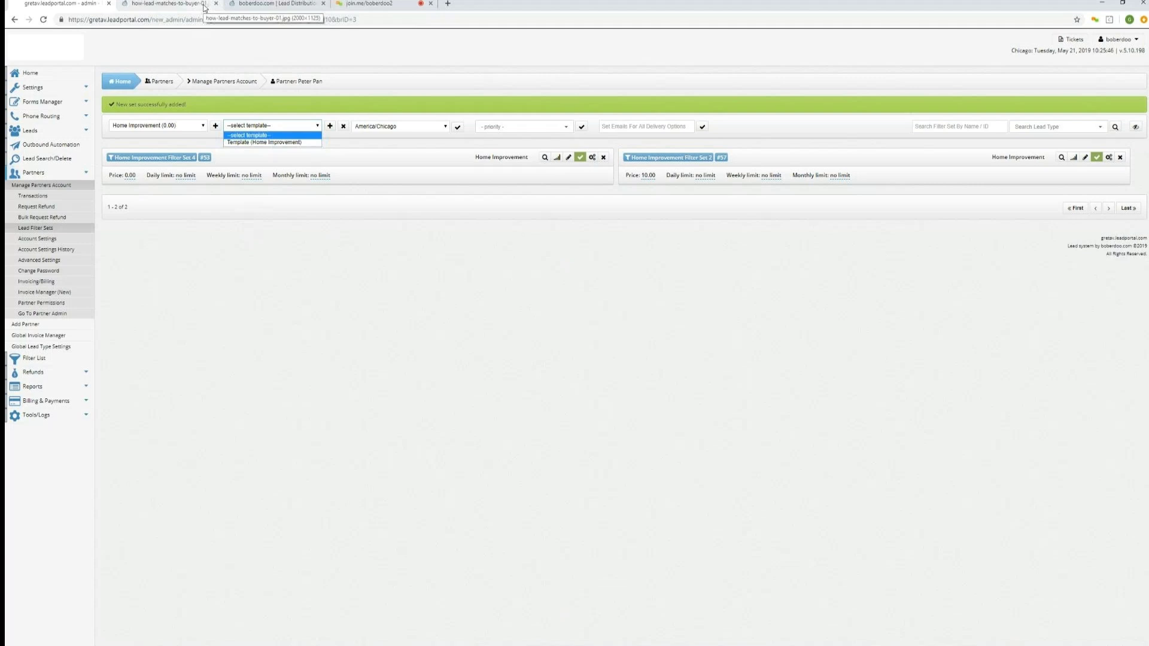
Switch to the boberdoo.com website tab and open the Contact Us page under Company.
left_click(270, 5)
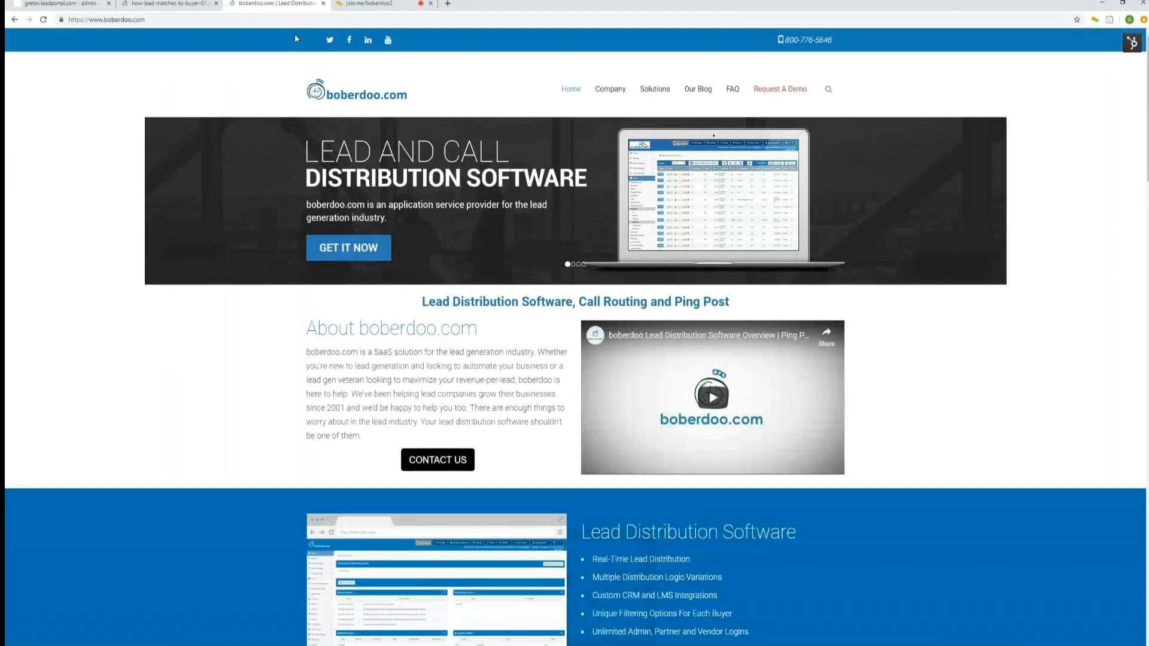
left_click(610, 88)
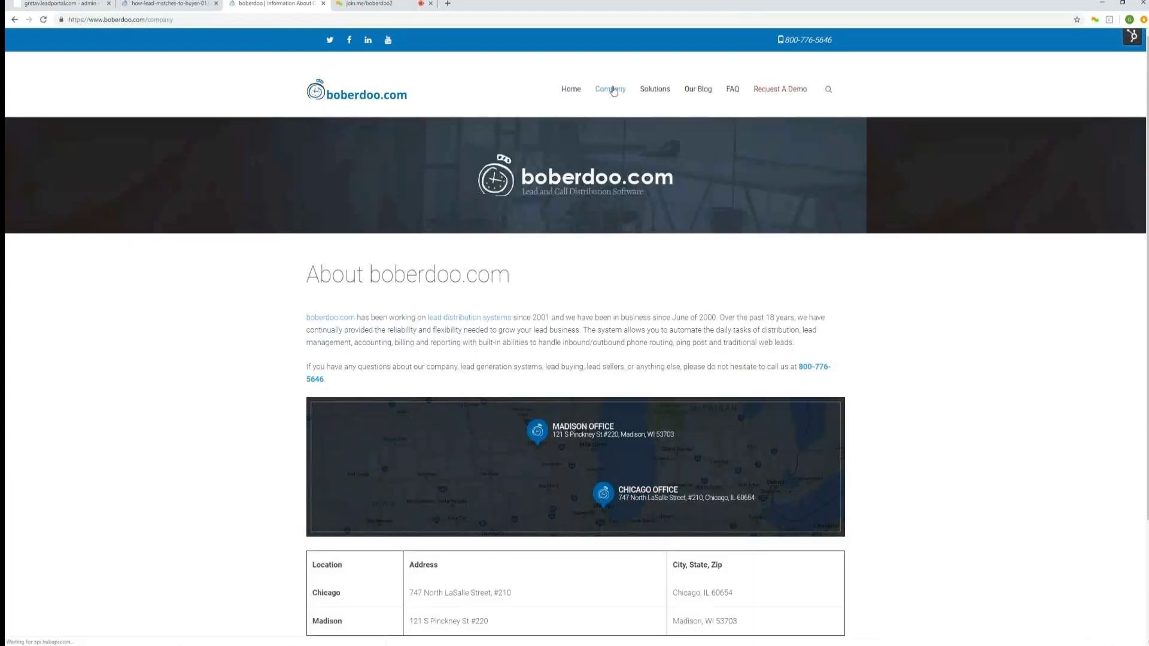
mouse_move(614, 91)
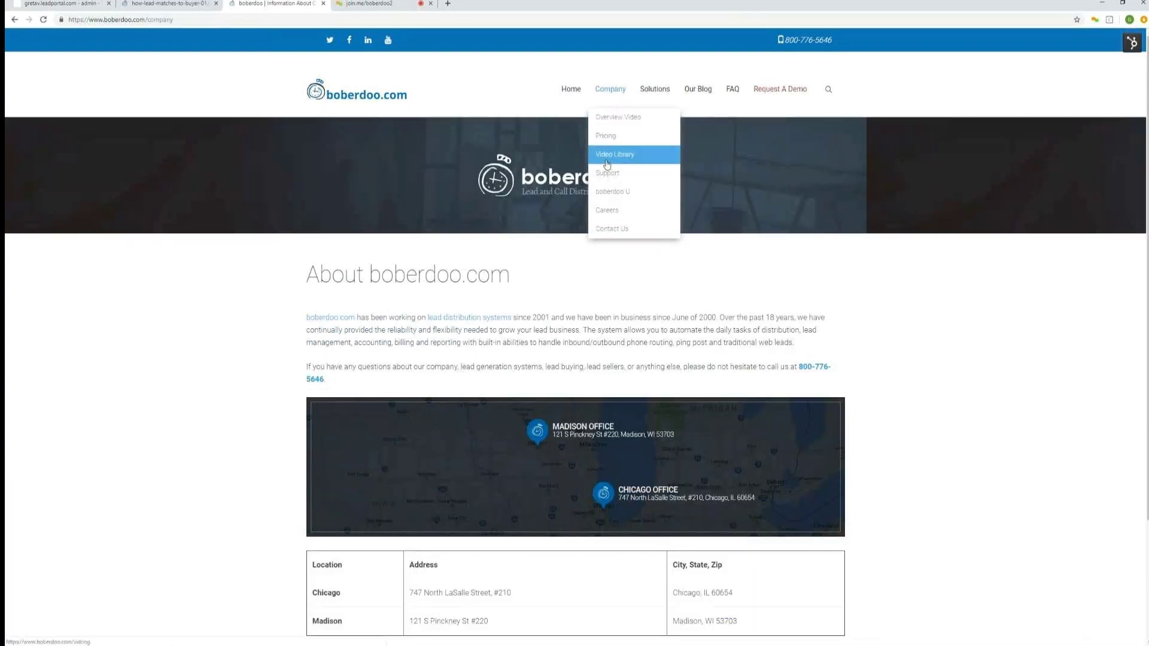
left_click(618, 229)
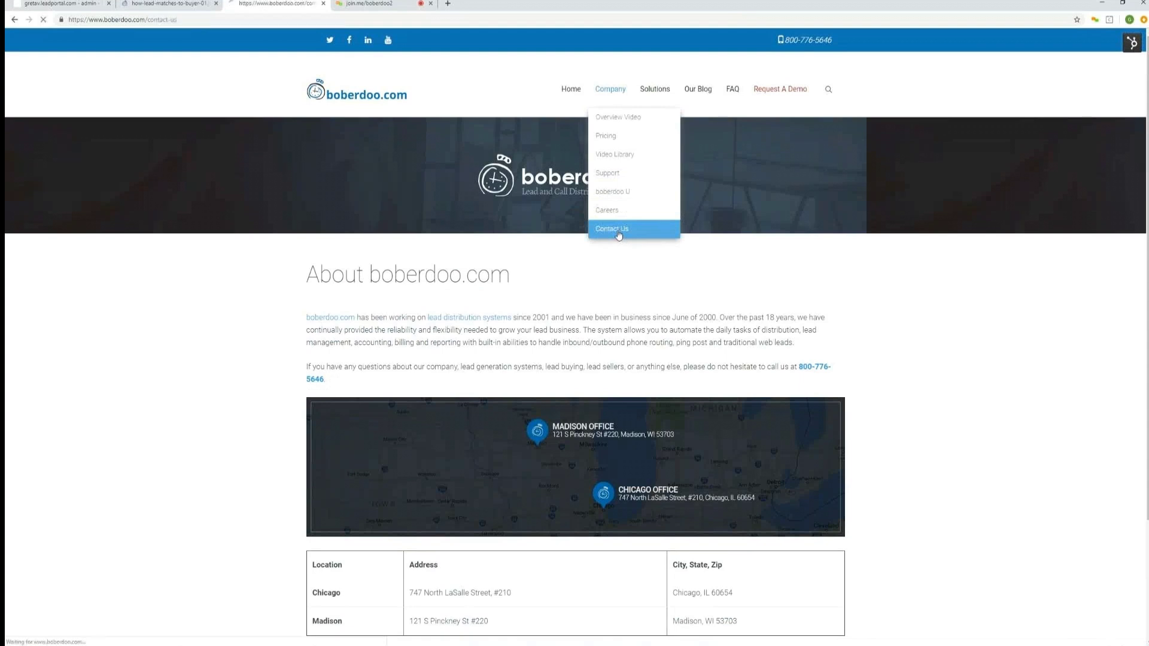